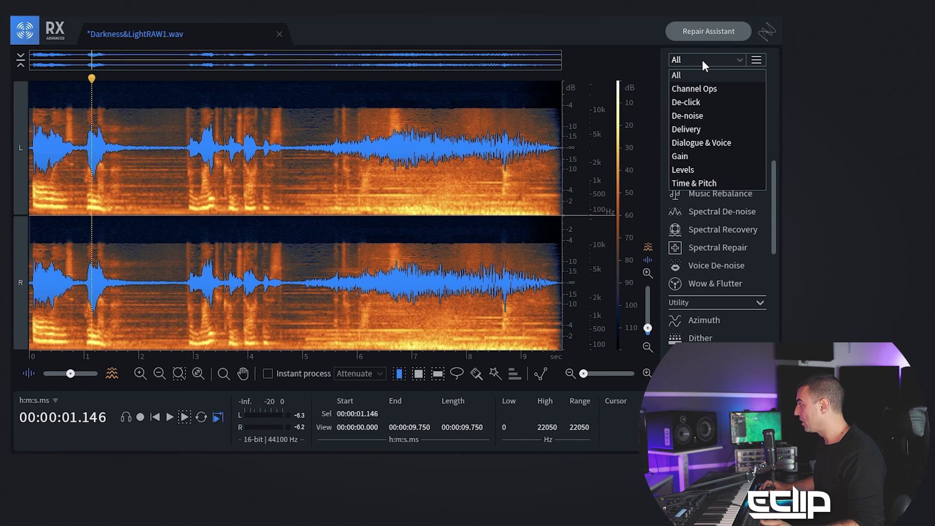
Step: Filter the modules to the De-noise category and open Dialogue Isolate
left_click(687, 102)
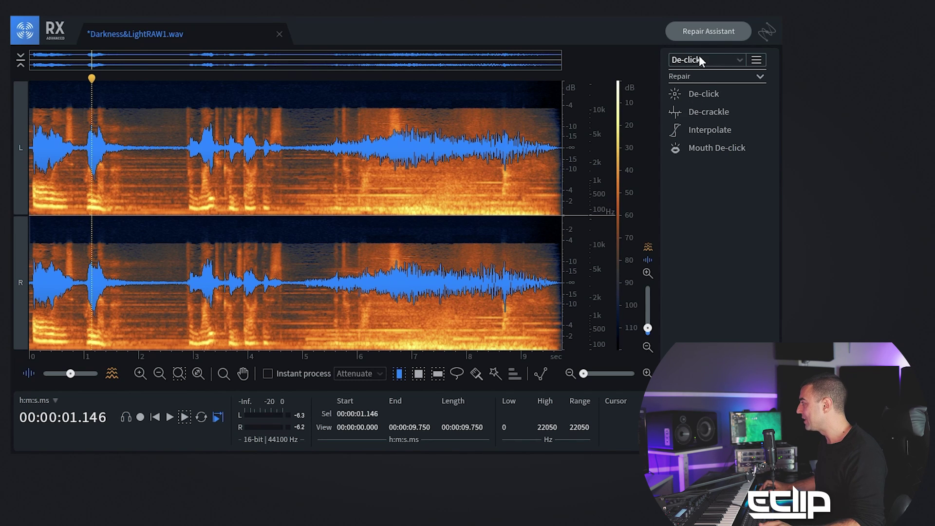
left_click(703, 60)
left_click(687, 115)
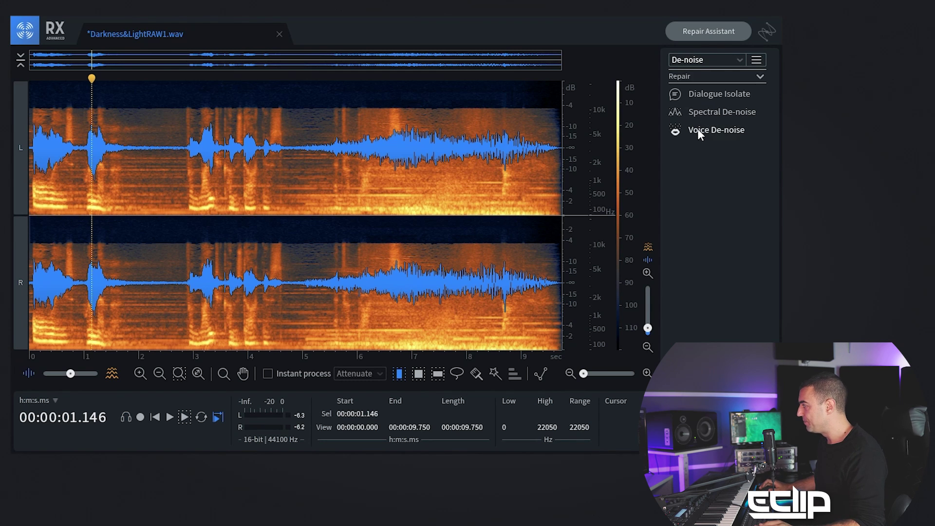
left_click(692, 95)
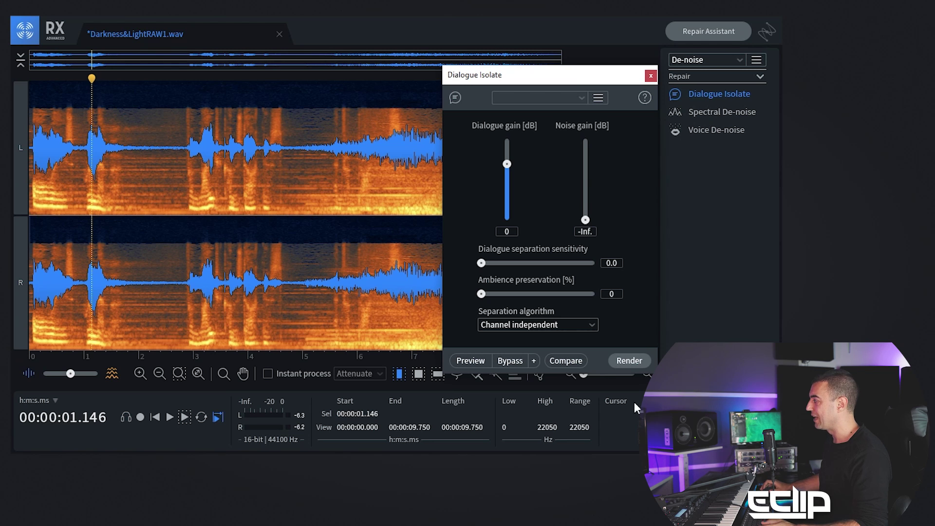
Step: Preview Dialogue Isolate on the recording with its current settings
key("shift+Home")
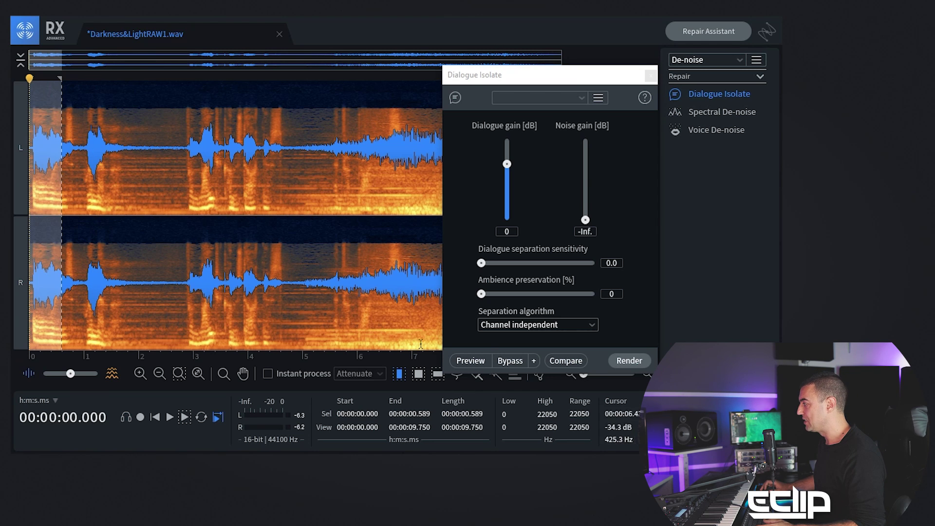
left_click(466, 360)
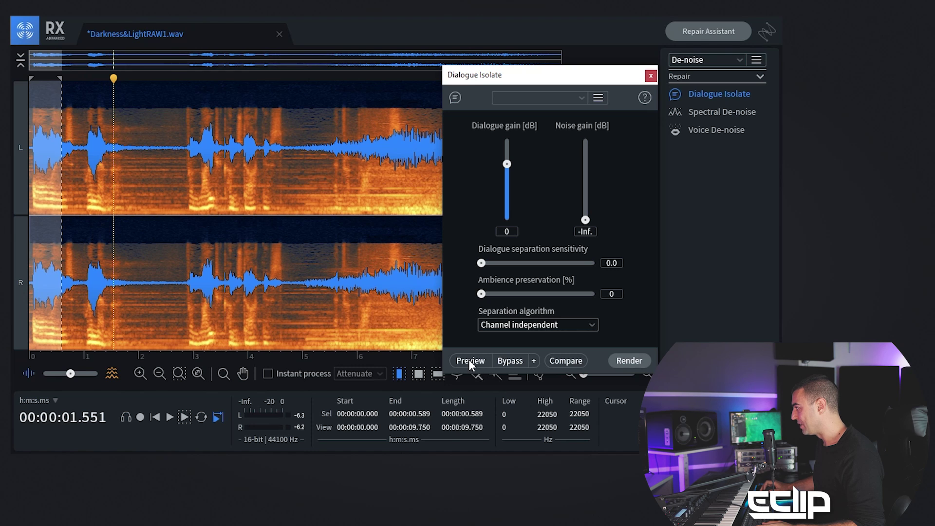
left_click(469, 360)
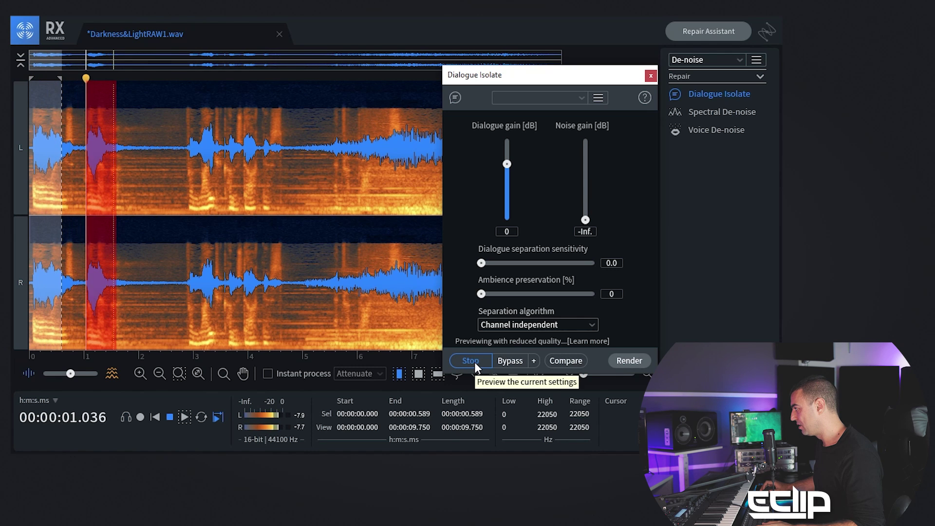
left_click(476, 360)
left_click(483, 359)
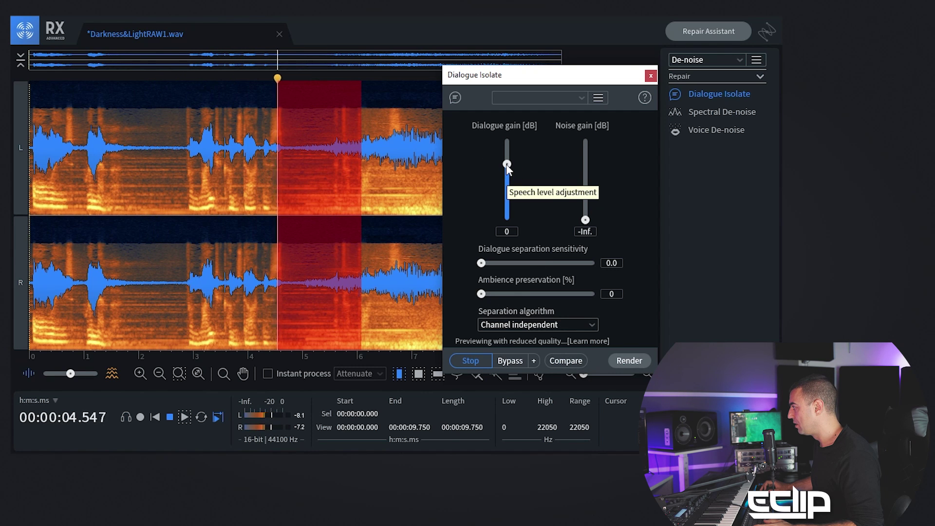
Step: Set the dialogue gain to -4.0 dB, preview it, and render Dialogue Isolate over the whole recording
left_click_drag(507, 165, 506, 178)
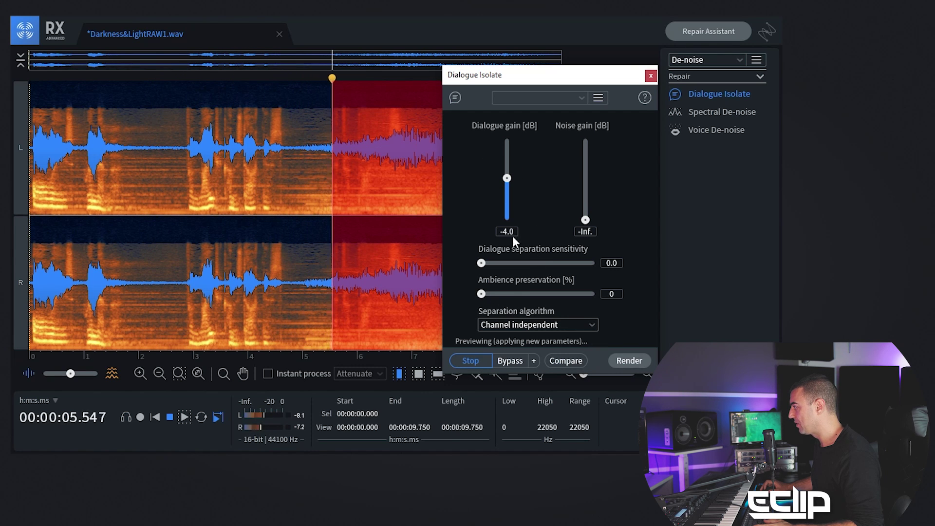
left_click(469, 360)
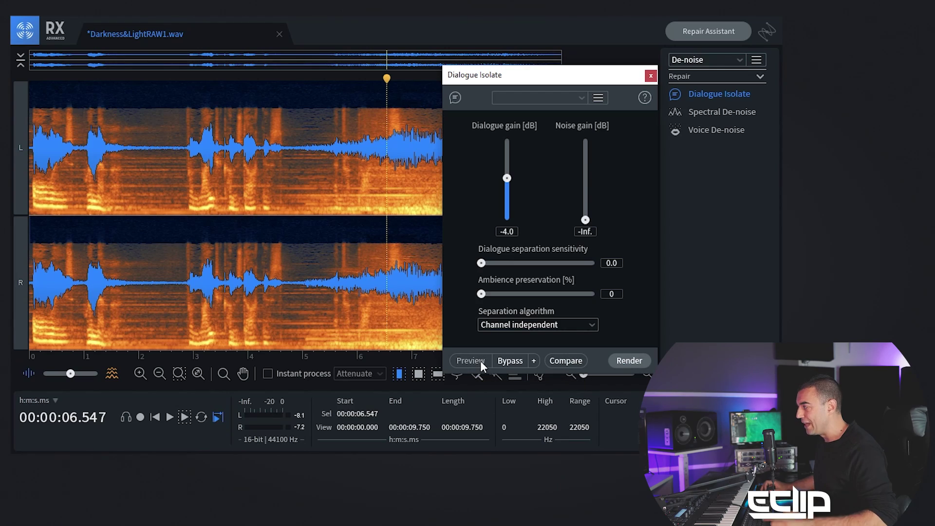
left_click(480, 362)
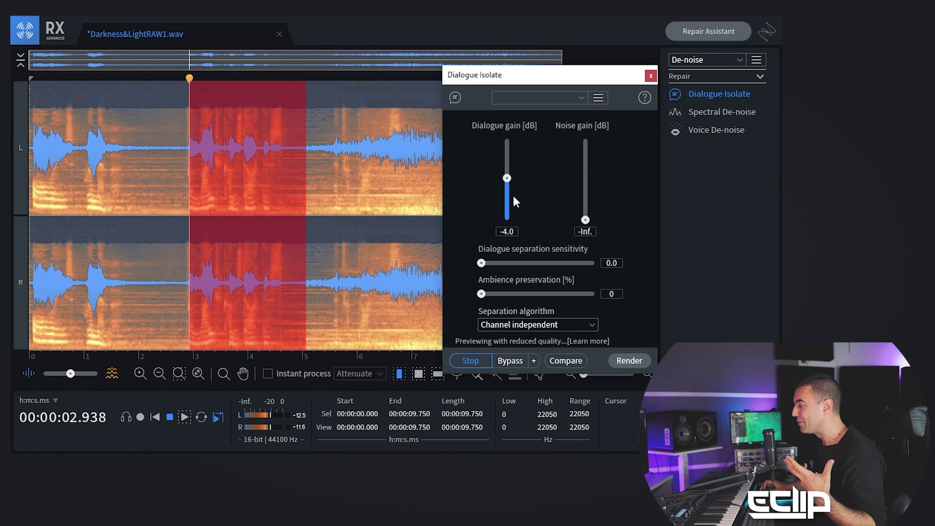
left_click(471, 361)
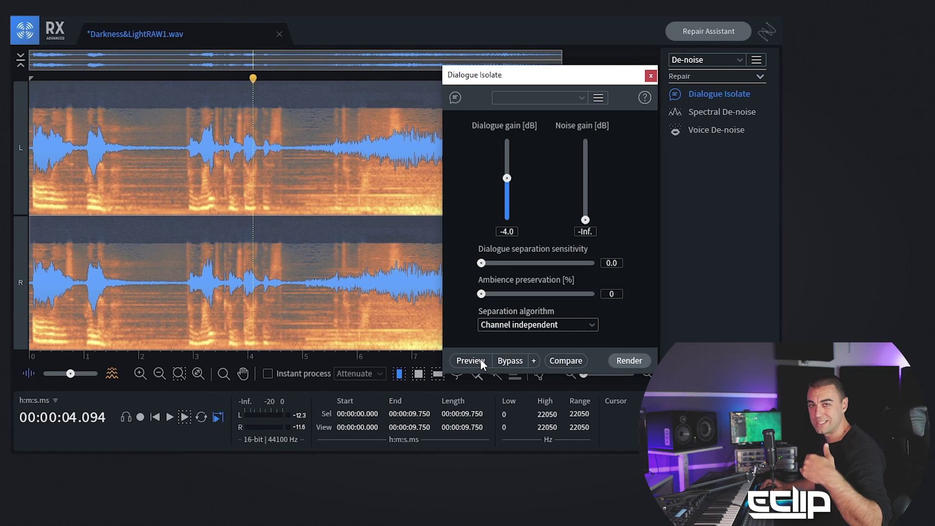
left_click(629, 360)
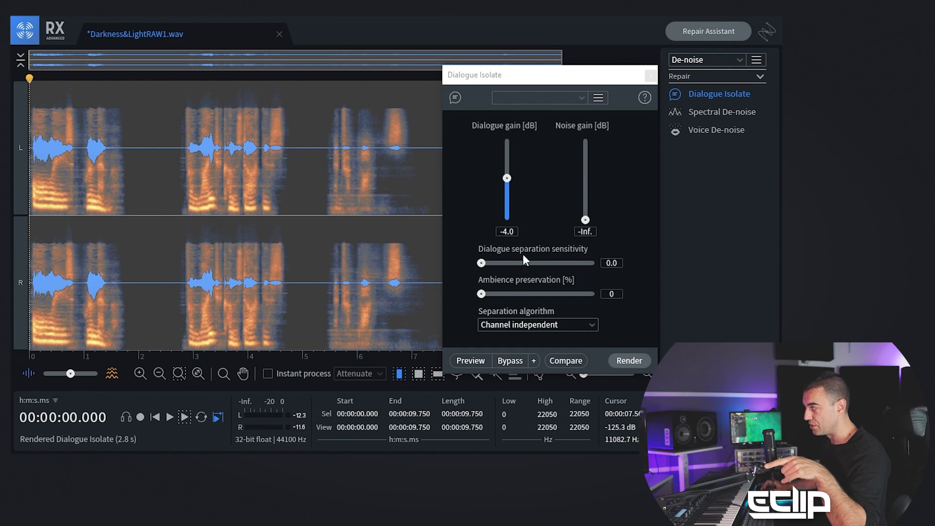
Step: Replace Dialogue Isolate with Spectral De-noise, preview its current settings, and render it over the whole recording
left_click(650, 75)
left_click(731, 113)
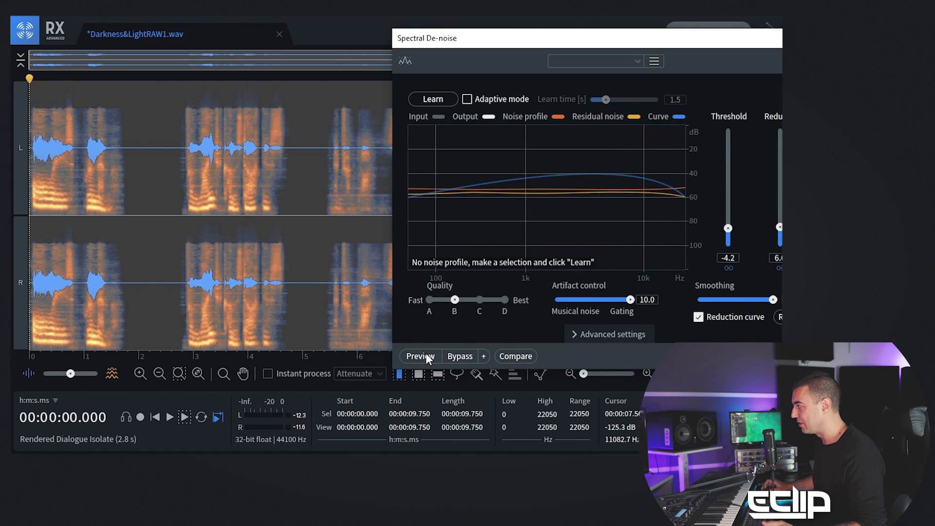
left_click(424, 356)
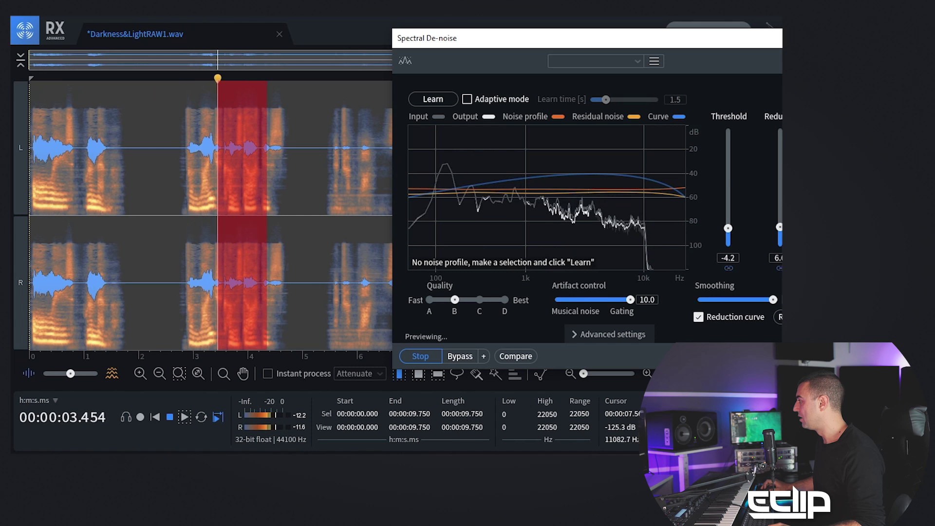
left_click(798, 356)
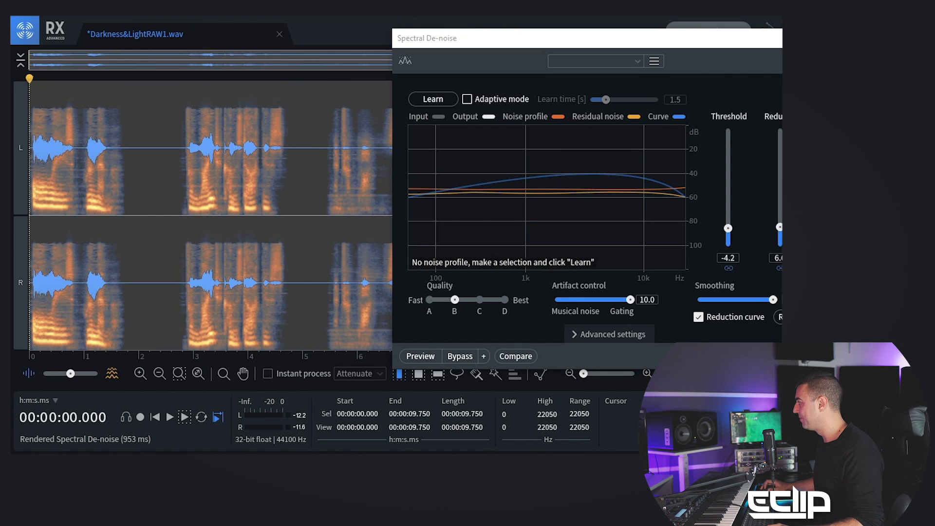
key("Escape")
Step: Preview Voice De-noise, set its threshold to -13.8 dB and filter type to Surgical, and render it
left_click(705, 127)
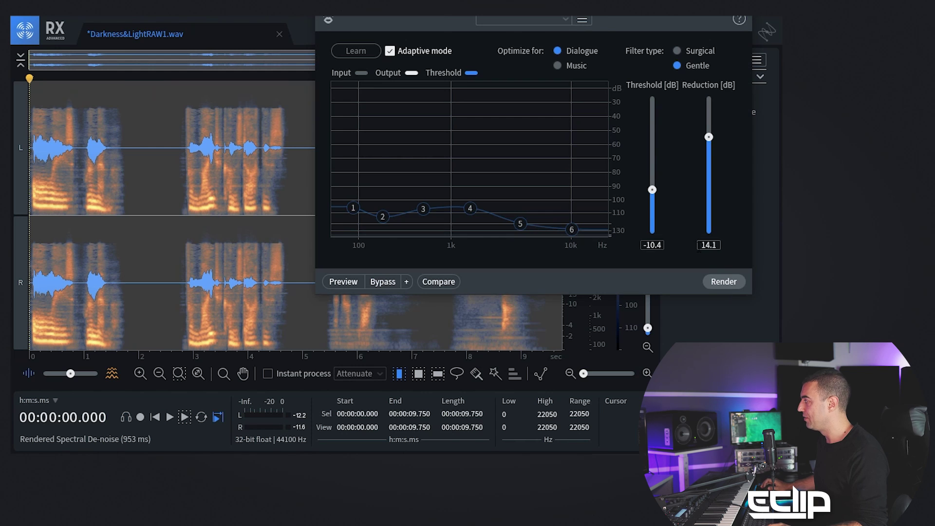
left_click(325, 285)
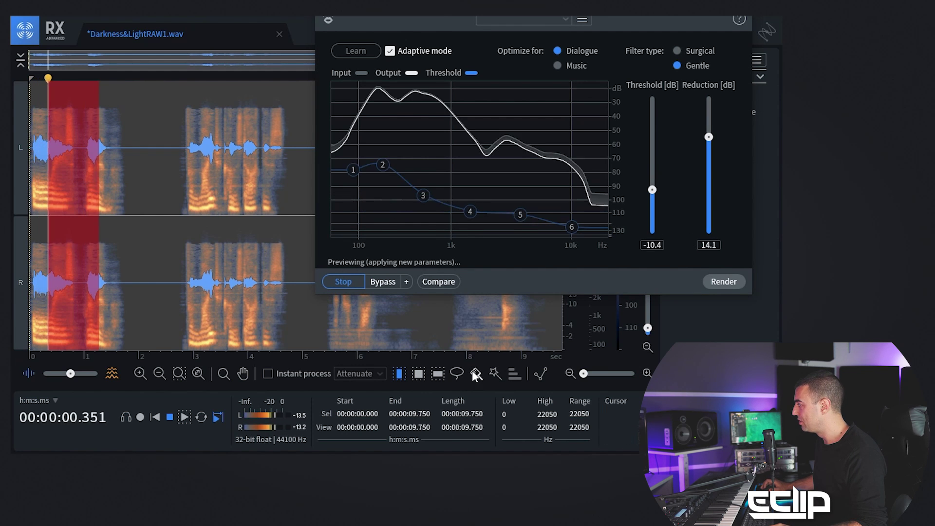
left_click_drag(653, 190, 657, 206)
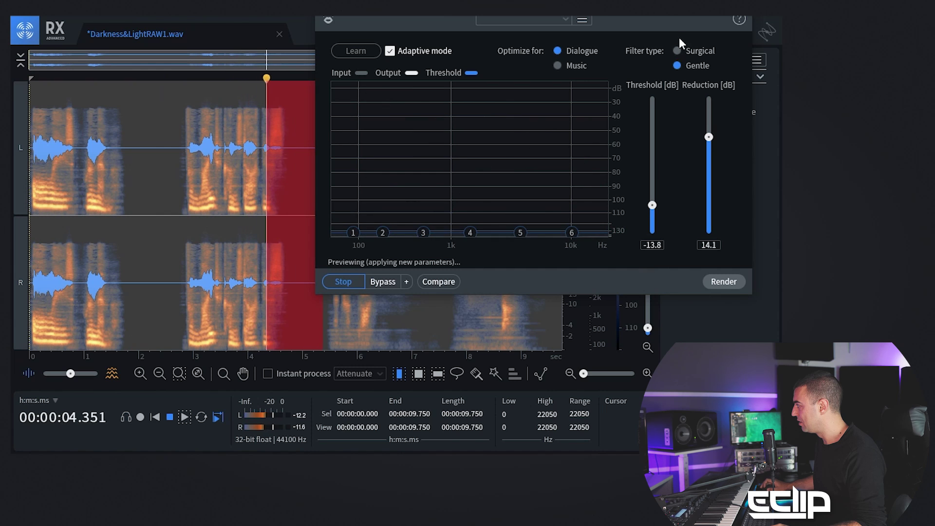
left_click(677, 50)
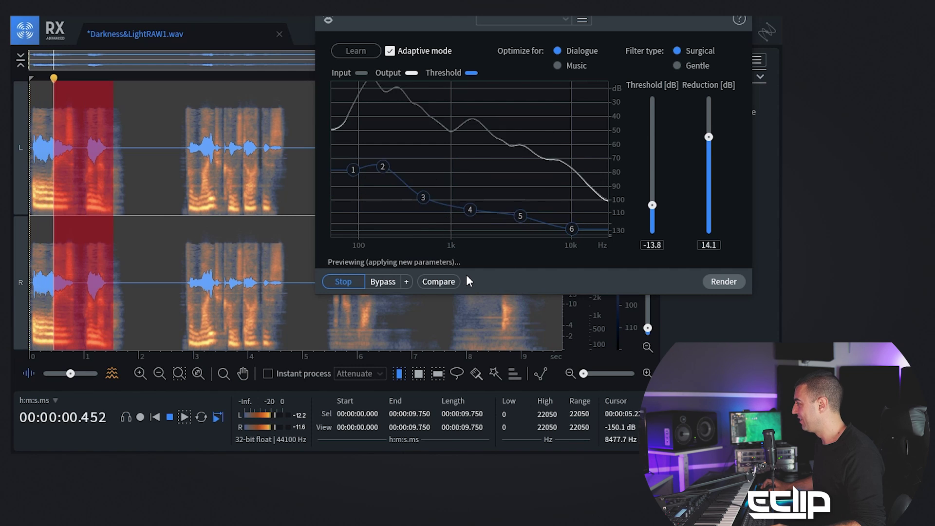
left_click(724, 281)
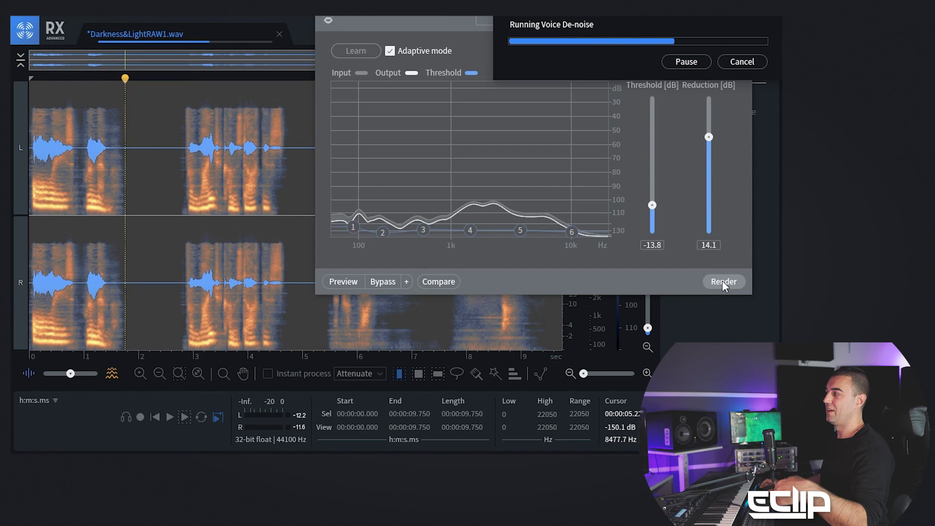
left_click(17, 13)
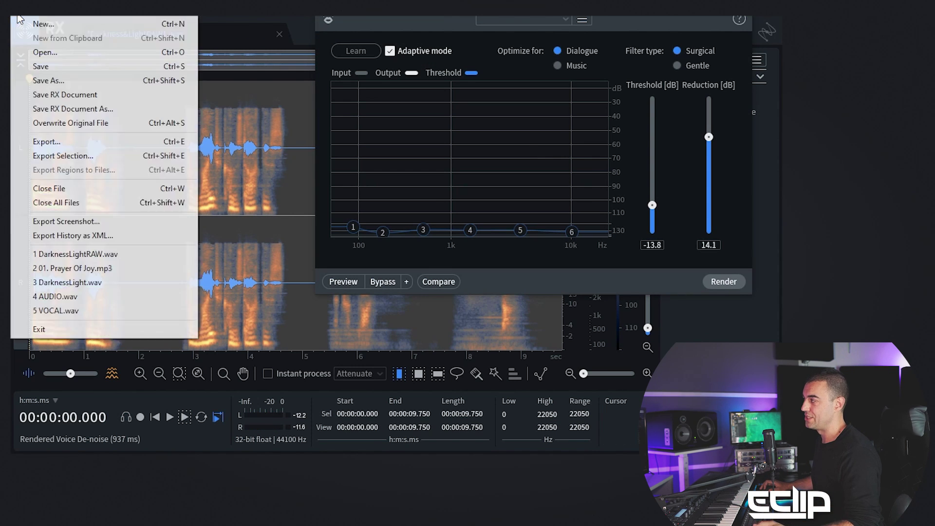
left_click(38, 14)
left_click(38, 13)
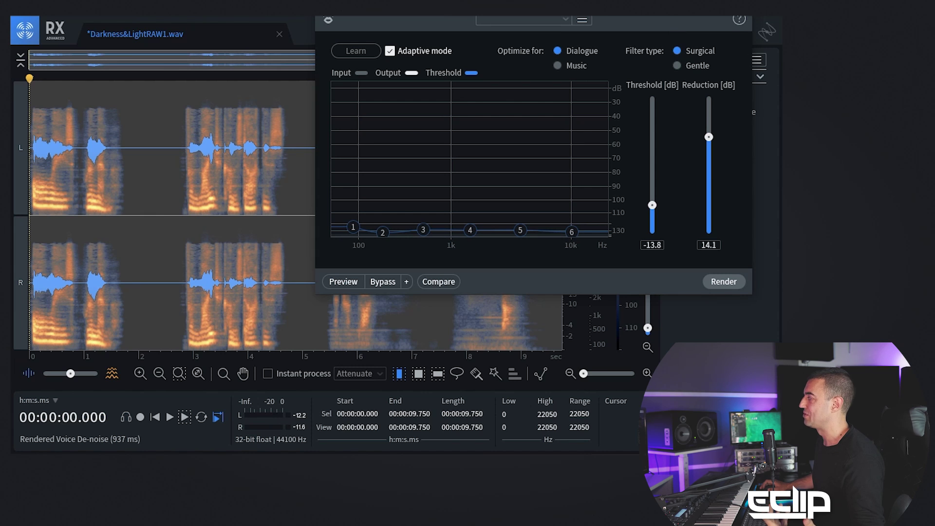
Step: Close Voice De-noise and look through the complete list of repair and utility modules, including a brief look at Ambience Match
left_click(757, 16)
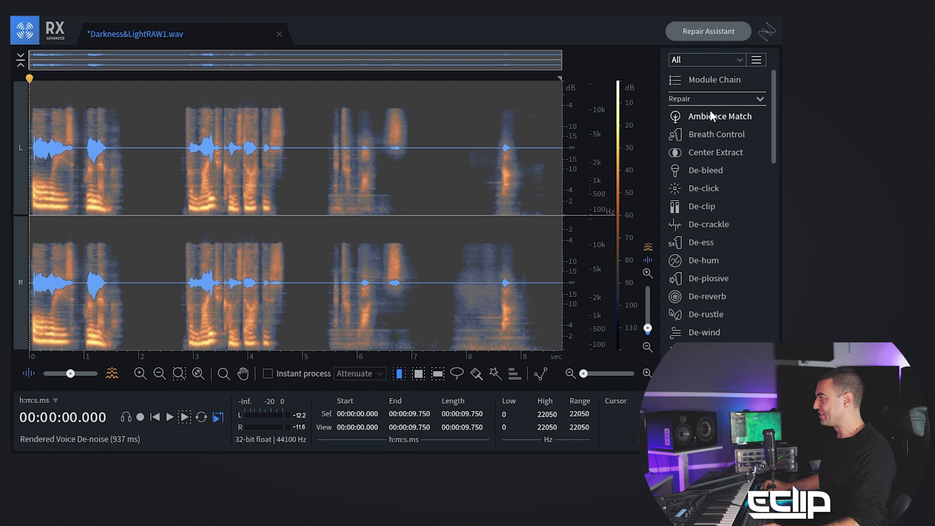
left_click(711, 116)
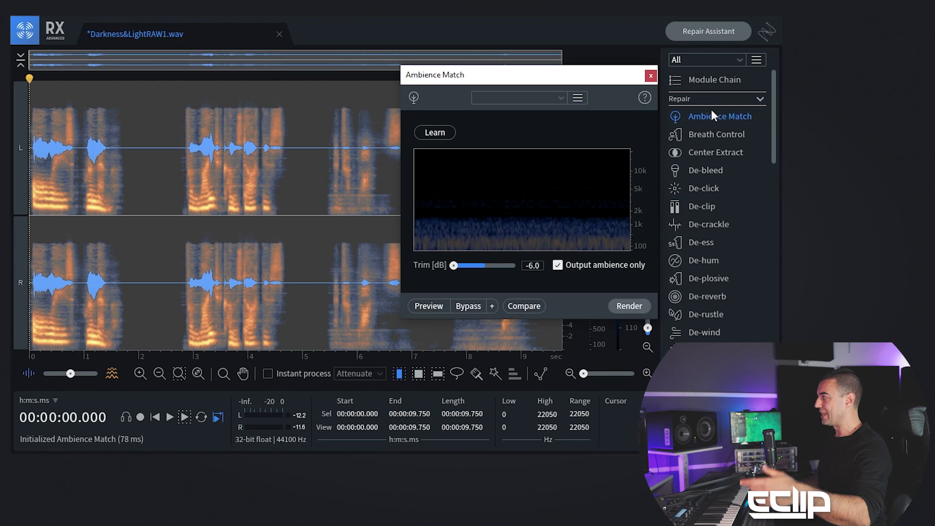
left_click(655, 74)
scroll(709, 178, "down", 4)
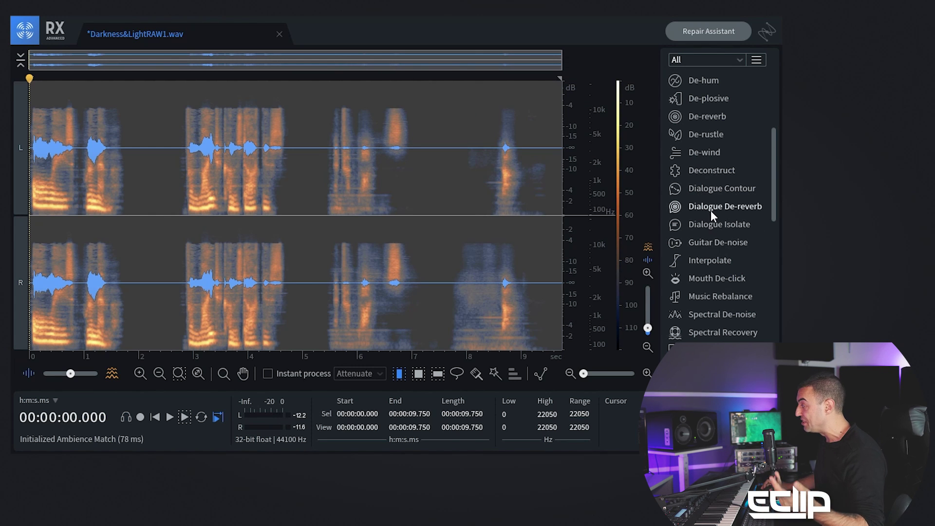
scroll(712, 210, "down", 3)
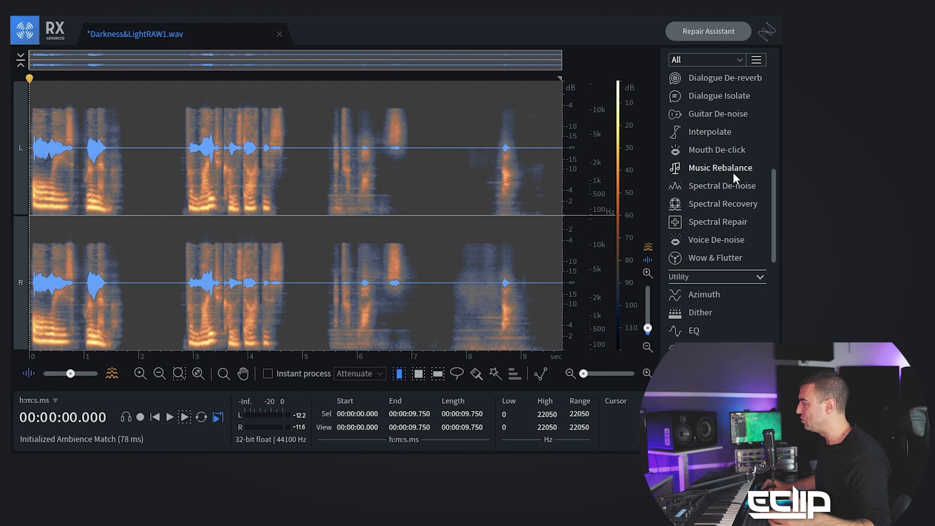
scroll(726, 165, "down", 5)
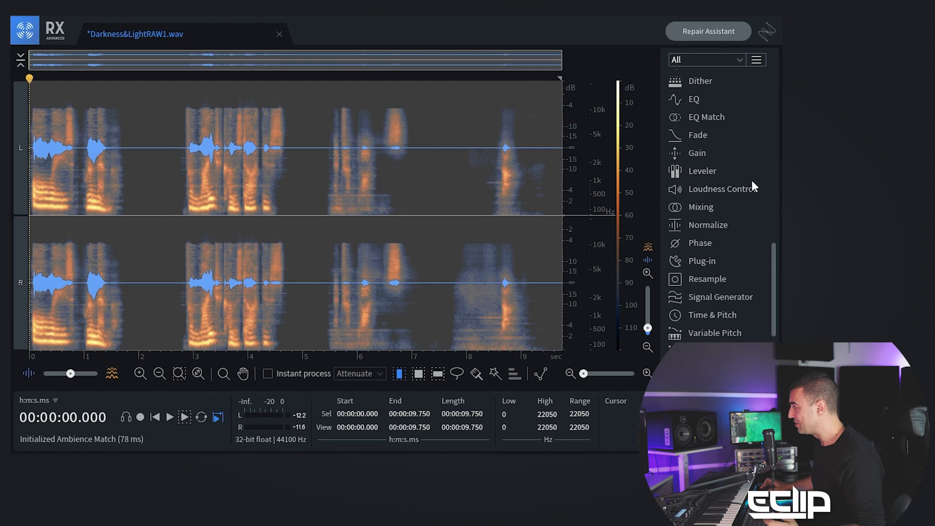
scroll(713, 220, "down", 3)
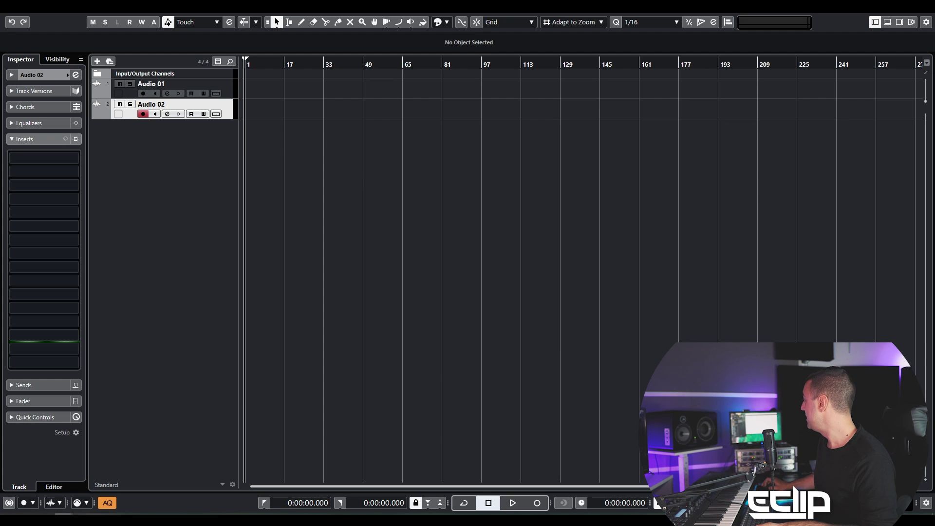
Step: Switch to Cubase, import Darkness&LightRAW1 onto the first audio track with copying to the project folder, and rename the track Izotope RX
left_click_drag(0, 87, 208, 87)
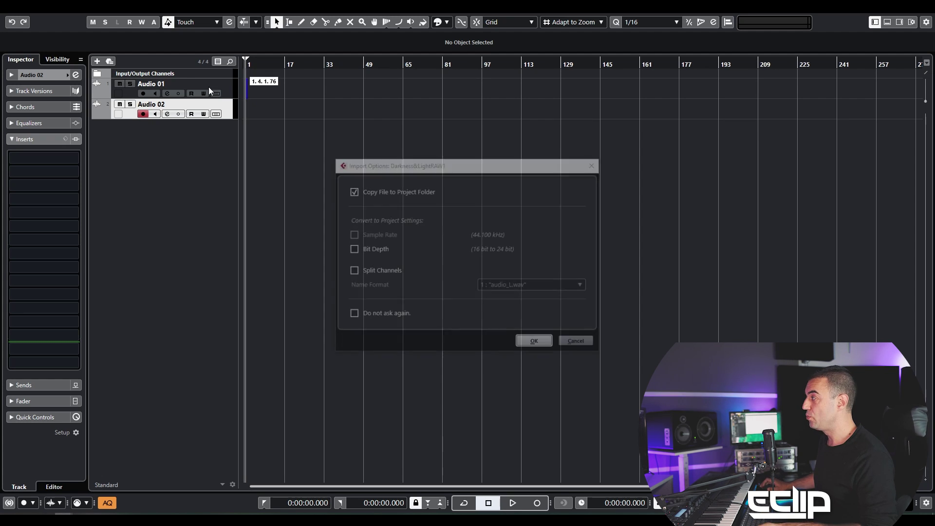
left_click(535, 343)
double_click(141, 84)
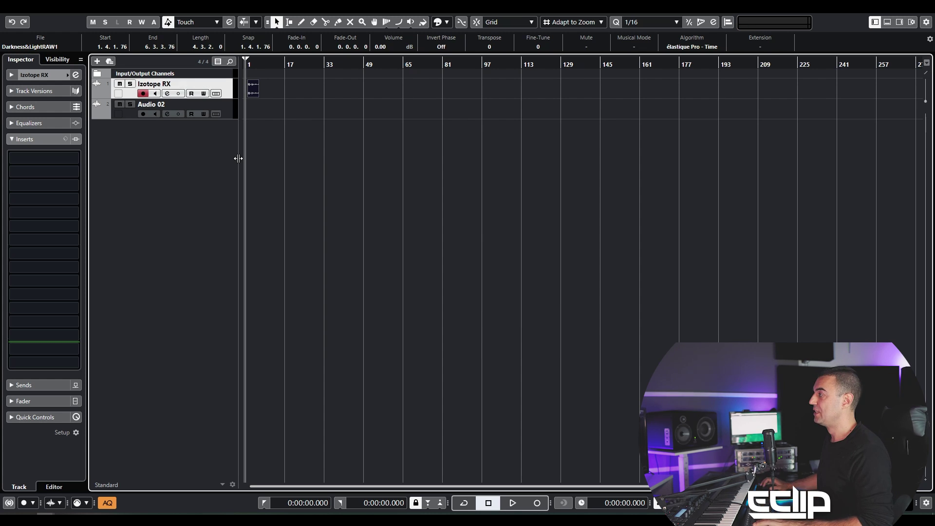
Step: Import the unprocessed Darkness&LightRAW file onto the Audio 02 track near the project start
key("Down")
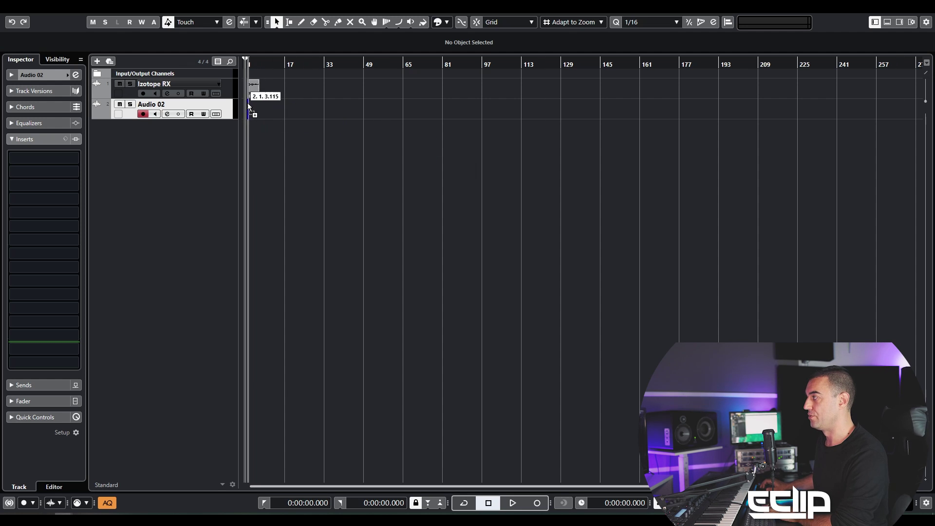
left_click_drag(249, 105, 250, 106)
left_click(535, 341)
Step: Split both audio clips at the same point near their starts and delete the short leading pieces
key("alt+s")
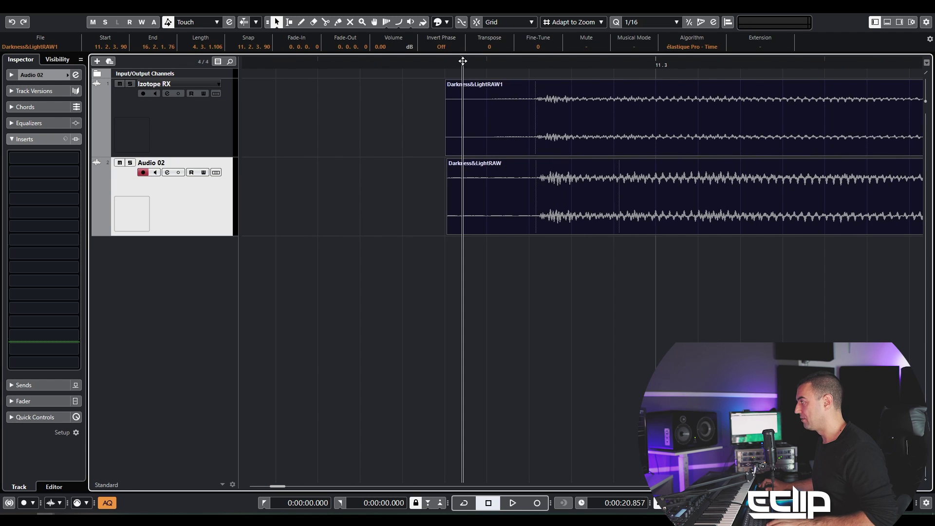
key("alt+x")
left_click_drag(428, 97, 458, 183)
key("Delete")
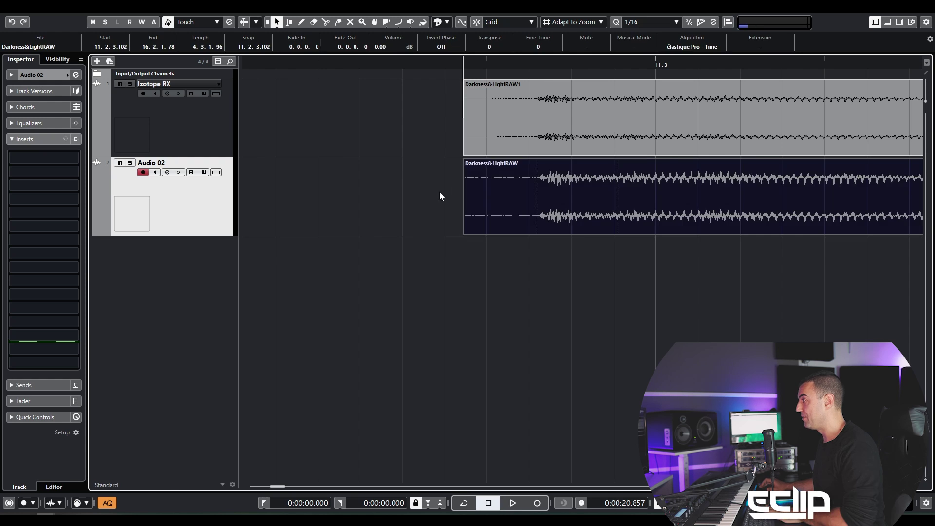
key("Return")
key("Return")
scroll(351, 157, "down", 8)
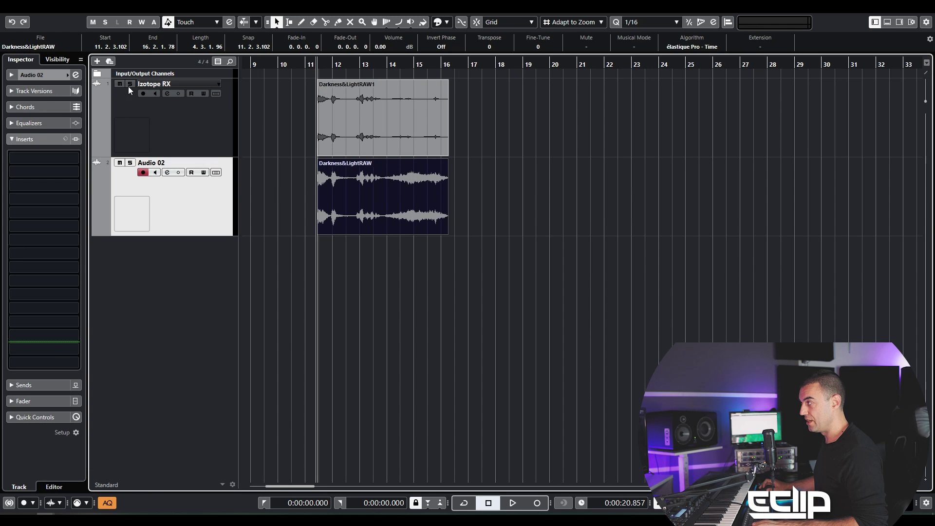
Step: Solo the Izotope RX track and play its processed clip
left_click(130, 84)
left_click(162, 133)
left_click(386, 119)
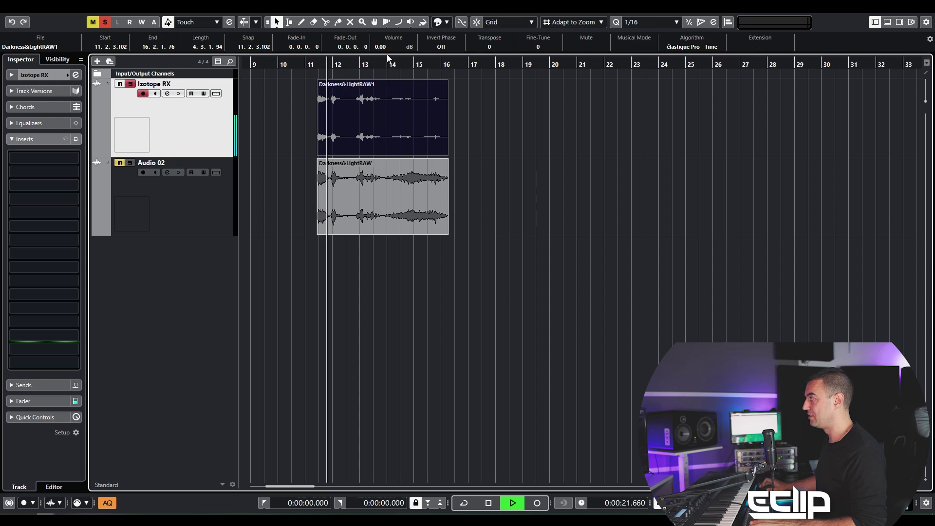
Step: Stop playback, set the raw clip's volume to 4 dB and the processed clip's volume to 6 dB, and clear the selection
key("space")
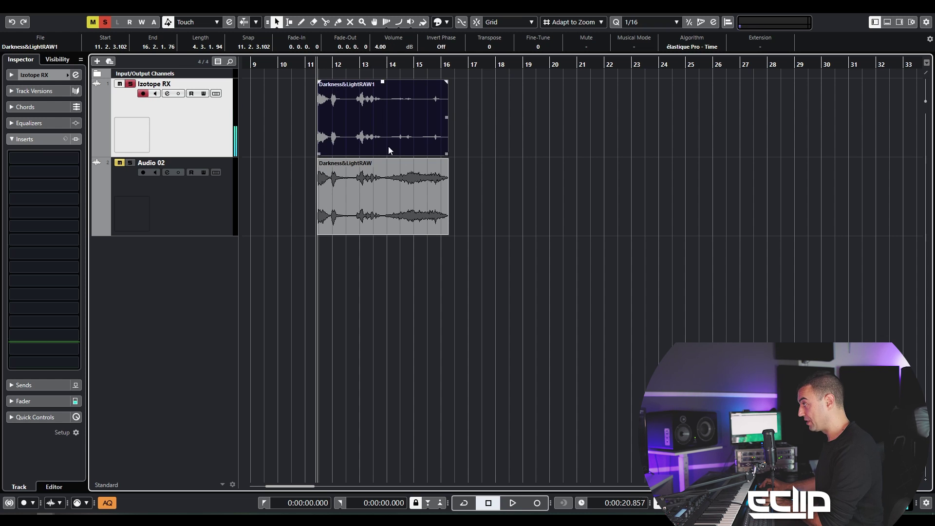
key("Down")
type("4")
key("Return")
key("Up")
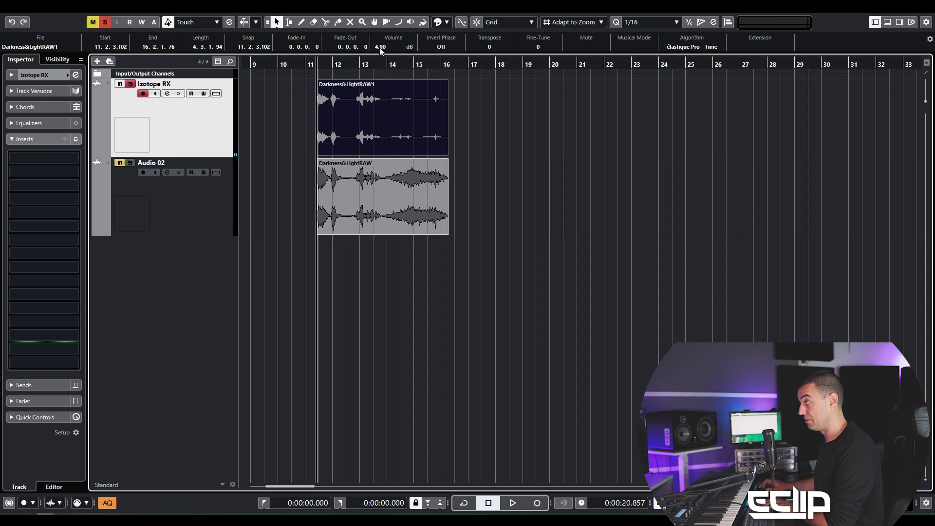
key("ctrl+shift+a")
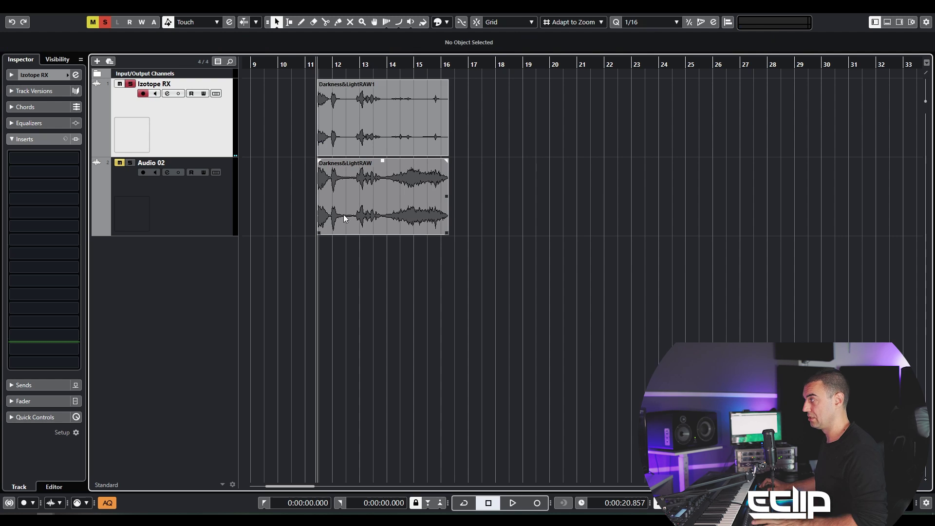
Step: Play the louder processed clip on the soloed Izotope RX track past bar 14, and stop playback
key("space")
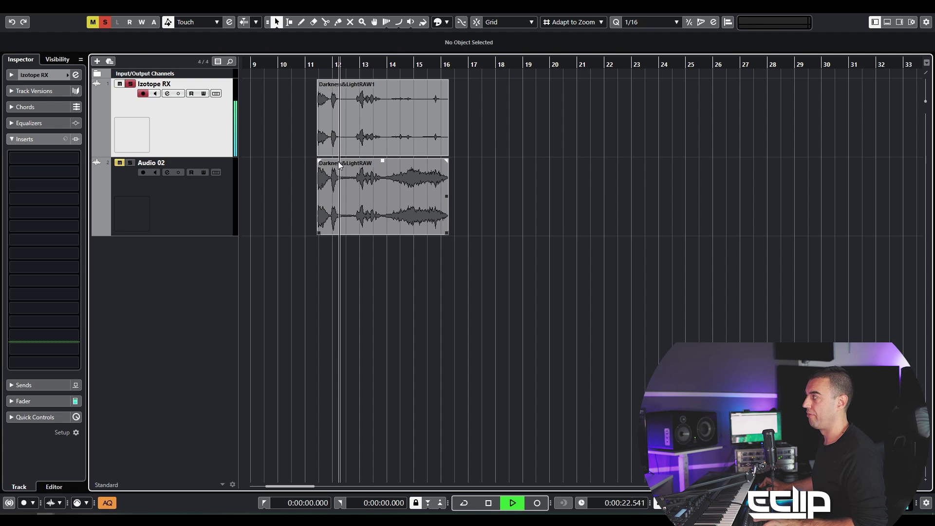
key("h")
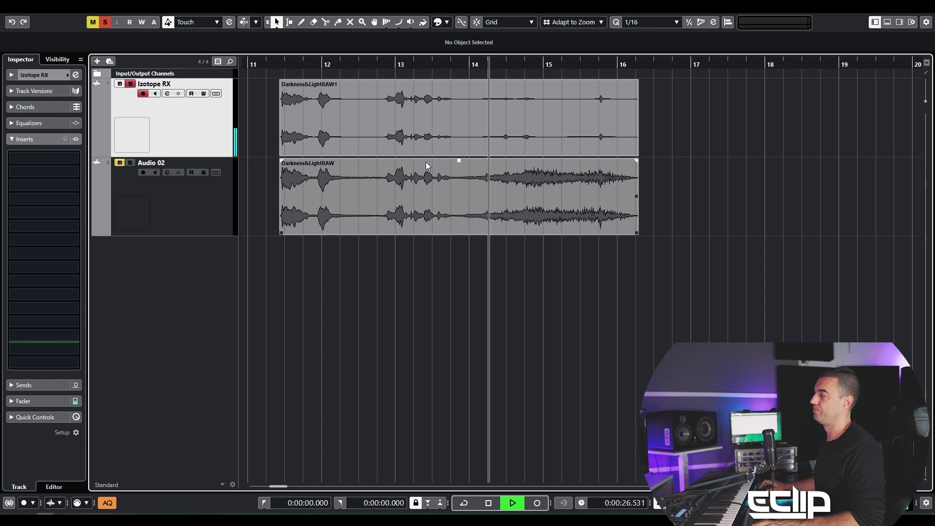
key("space")
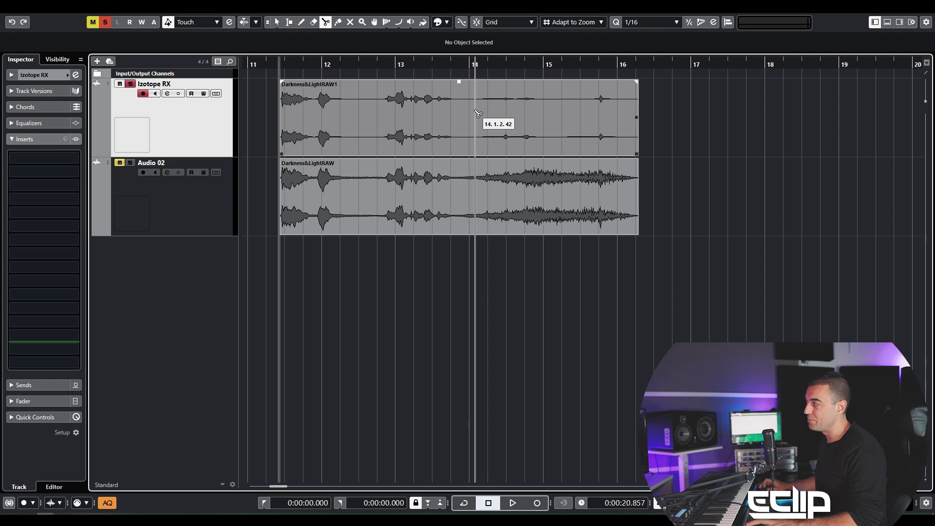
Step: Split the processed Darkness&LightRAW1 clip at about 14.1.2 and select its trailing part
left_click(476, 113)
key("1")
left_click(519, 111)
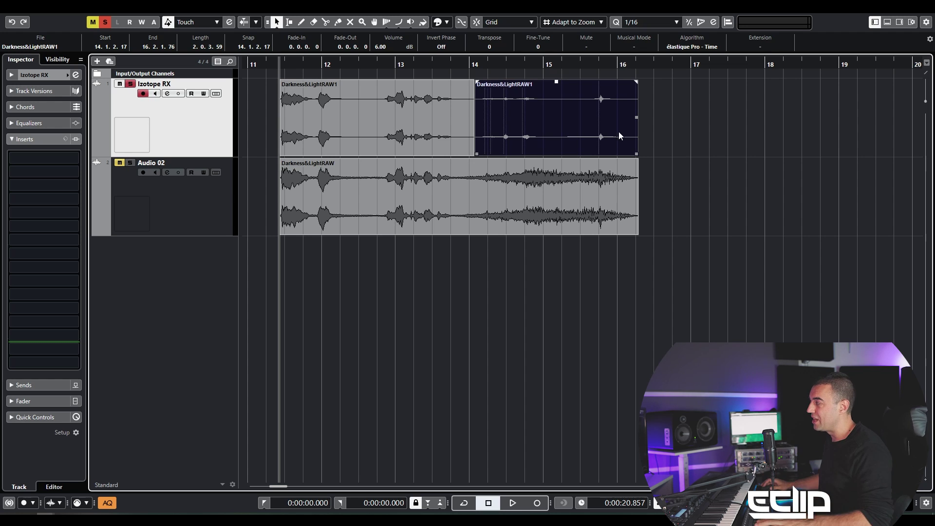
Step: Split the raw Darkness&LightRAW clip at about 14.1.1 and solo the Audio 02 track for listening
left_click(535, 188)
key("shift+g")
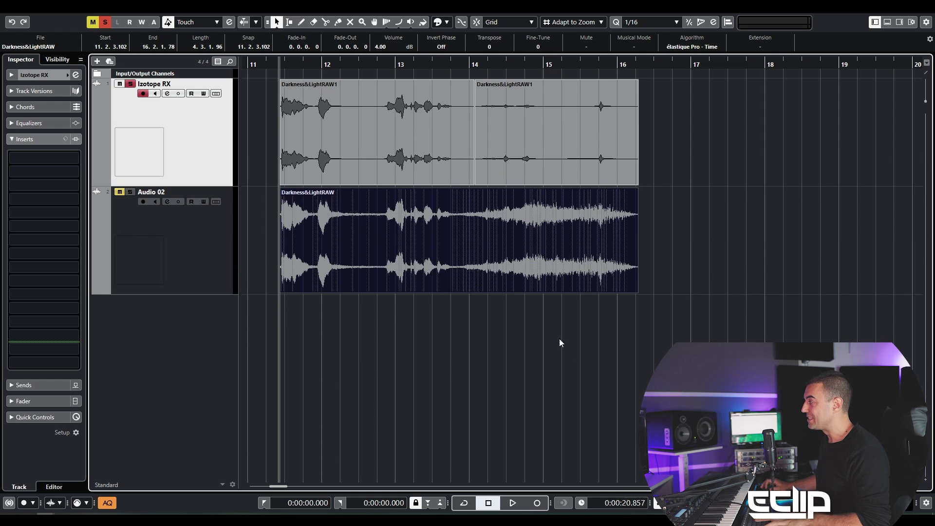
left_click(475, 223, "alt")
left_click(180, 227)
key("s")
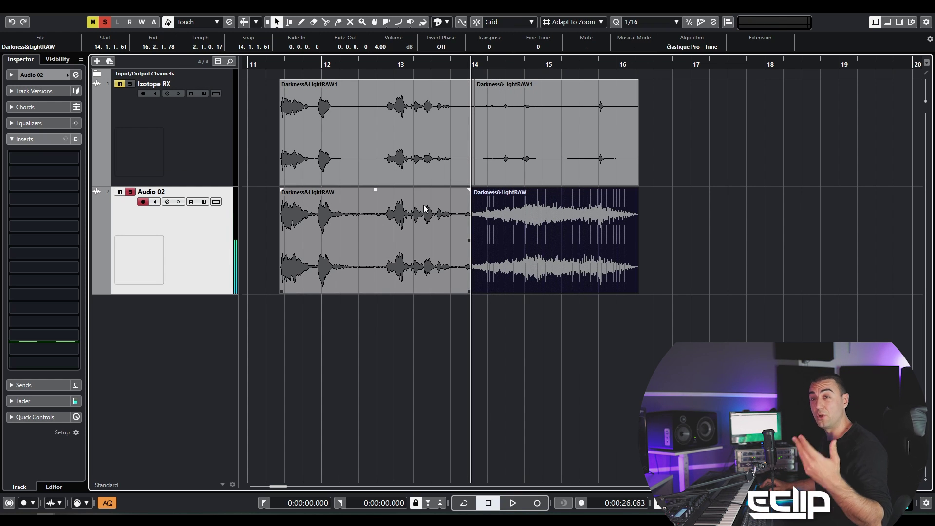
Step: Restore the two Darkness&LightRAW1 parts on the Izotope RX track to one continuous clip and select it
left_click(549, 139)
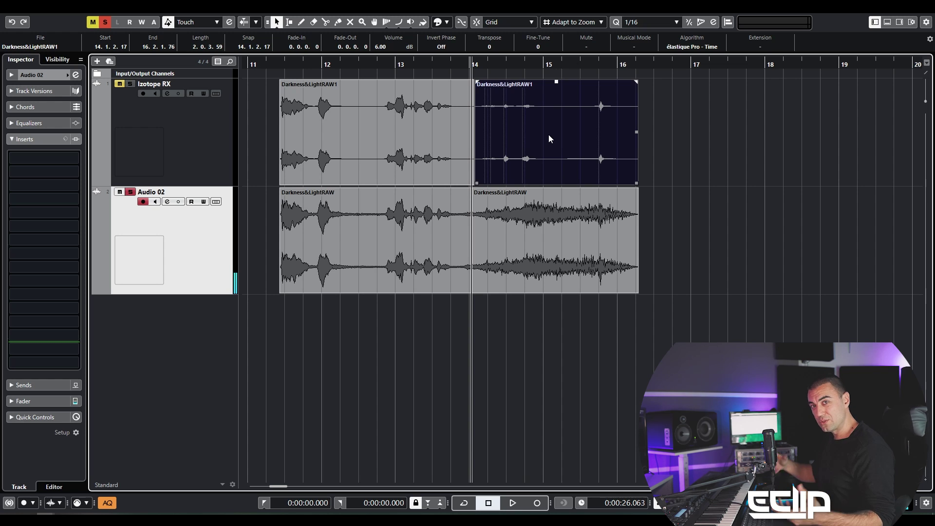
left_click(650, 129)
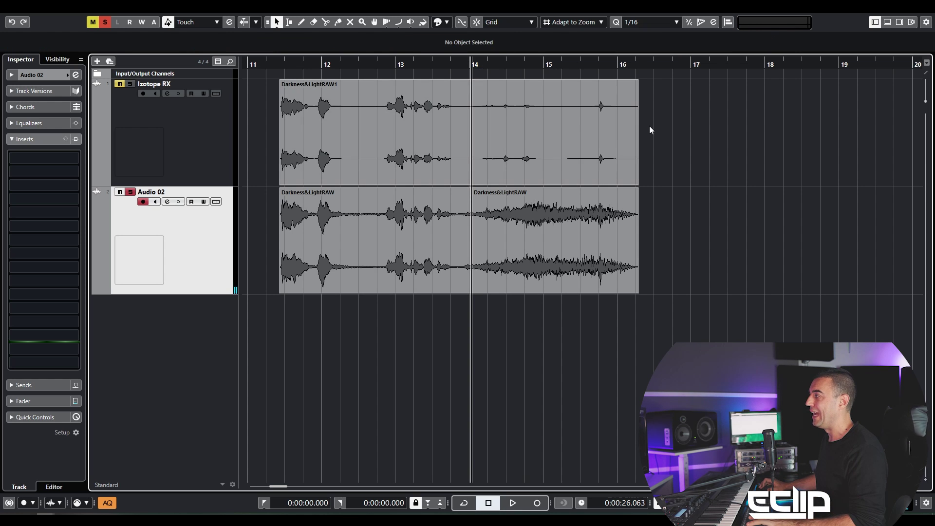
left_click(543, 155)
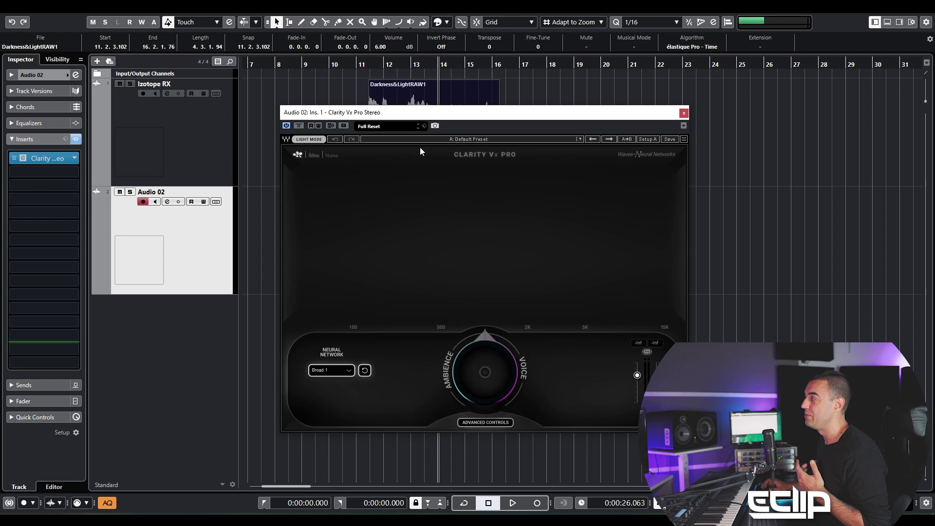
Step: Turn the main control of Clarity Vx Pro on Audio 02 to the far end of Voice, and solo the track
left_click_drag(435, 117, 342, 89)
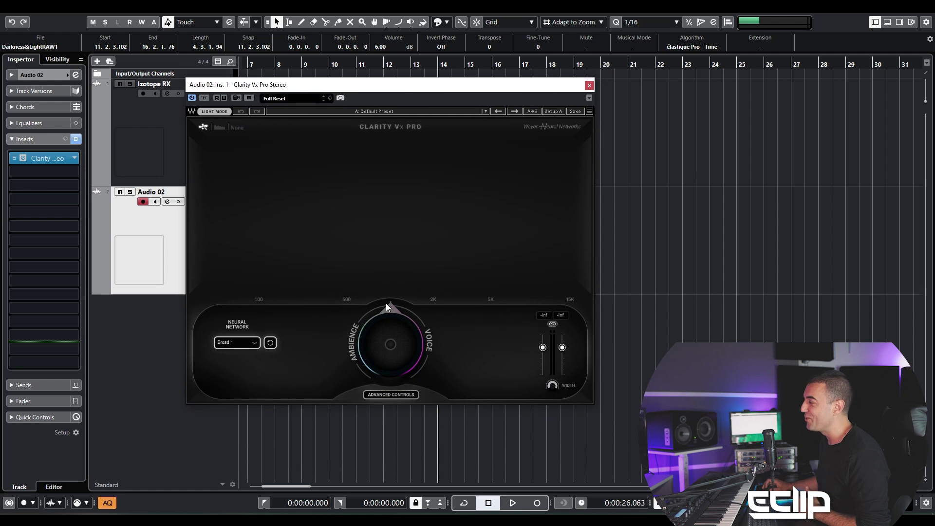
left_click_drag(386, 303, 385, 273)
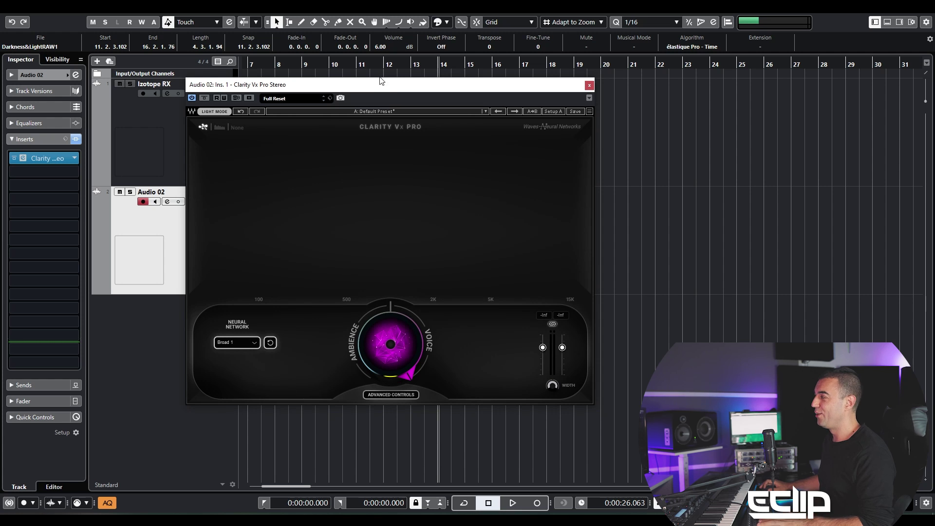
left_click_drag(382, 80, 655, 91)
key("s")
left_click(335, 236)
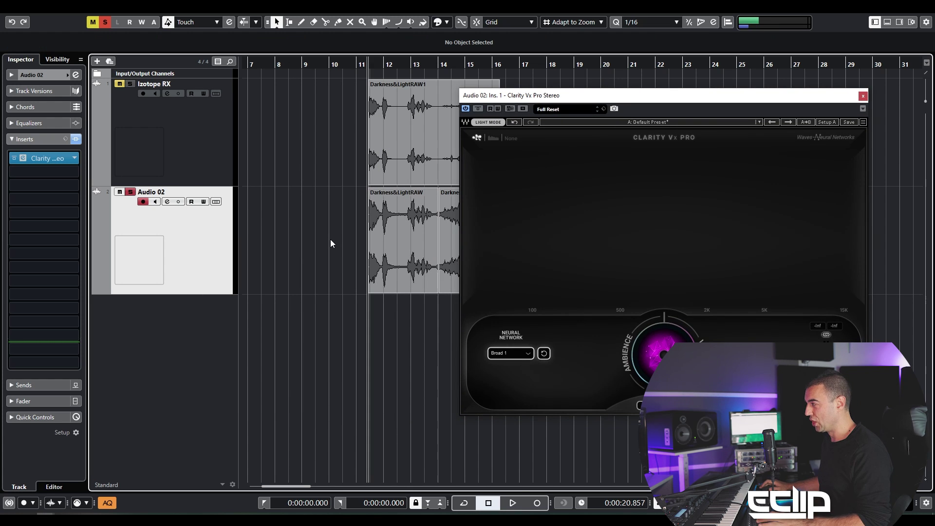
Step: Play the raw clips through Clarity Vx Pro twice, and look over the plug-in's advanced controls before hiding them
key("space")
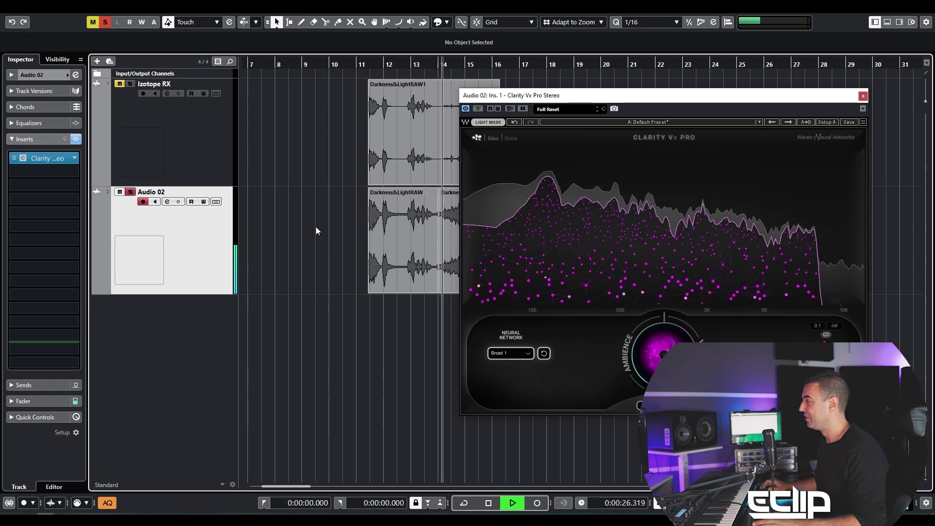
scroll(333, 221, "right", 4)
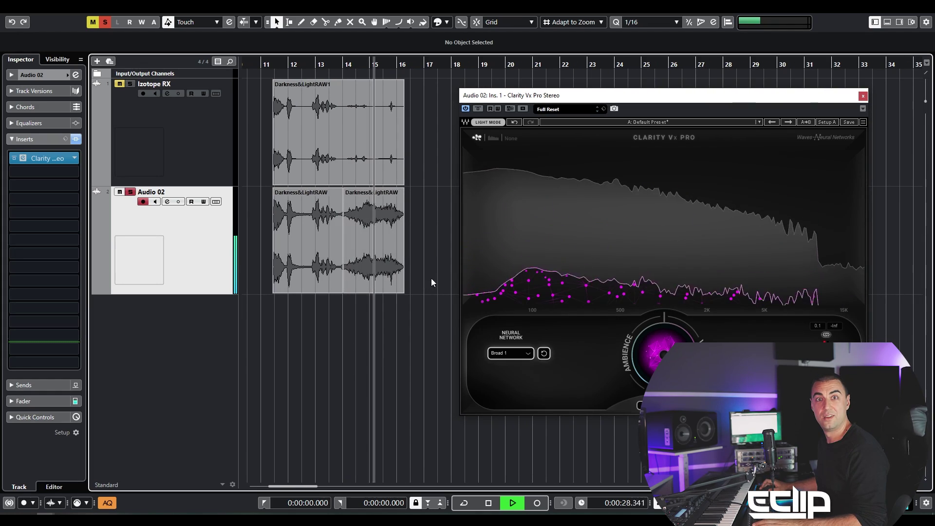
key("space")
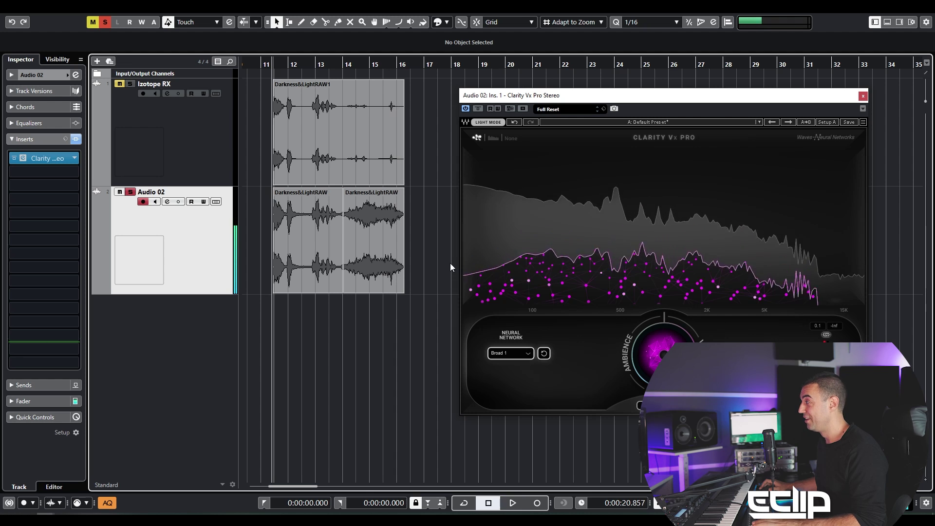
key("space")
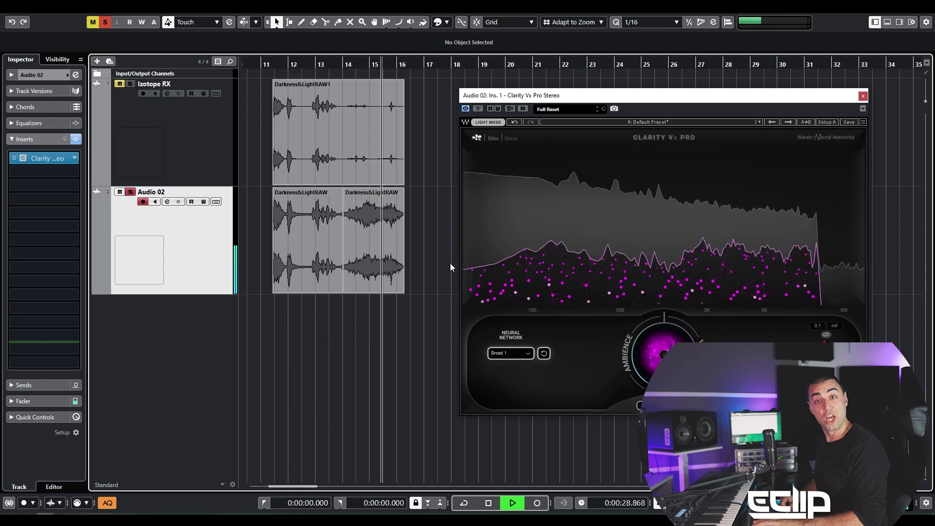
key("space")
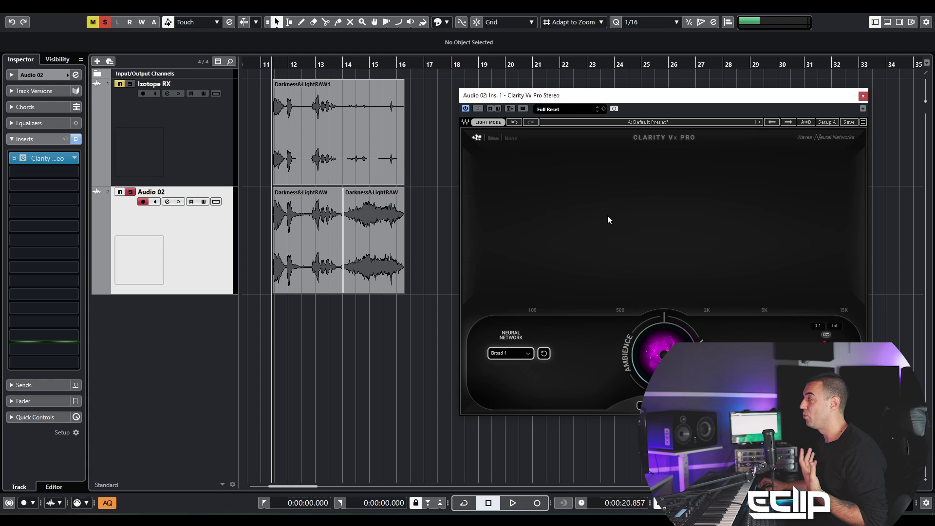
left_click(640, 405)
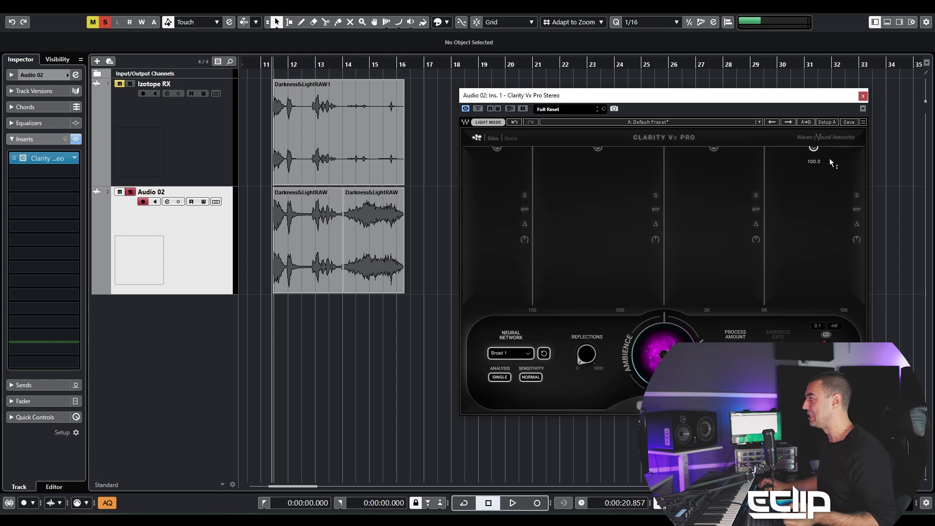
left_click(640, 405)
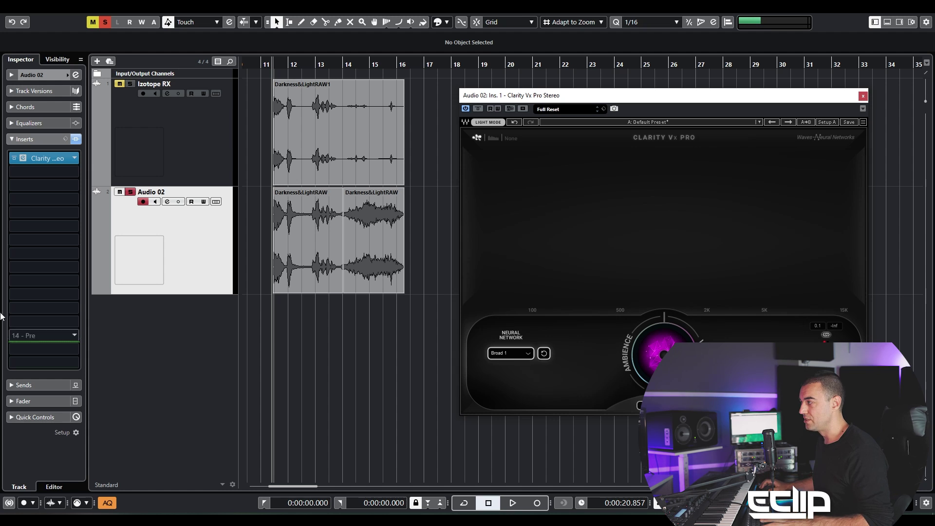
Step: Add Clarity Vx Stereo to Audio 02's second insert slot with strong ambience reduction, and bypass Clarity Vx Pro
left_click(43, 172)
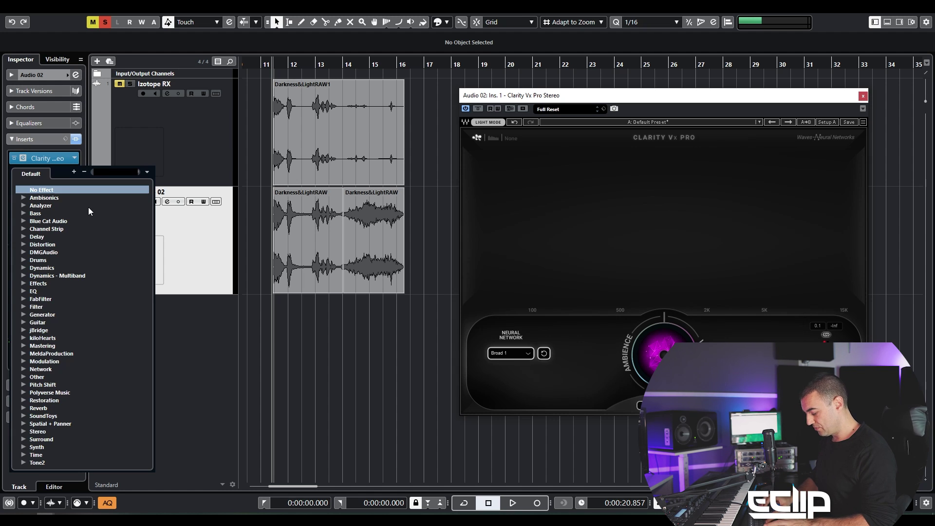
type("cl")
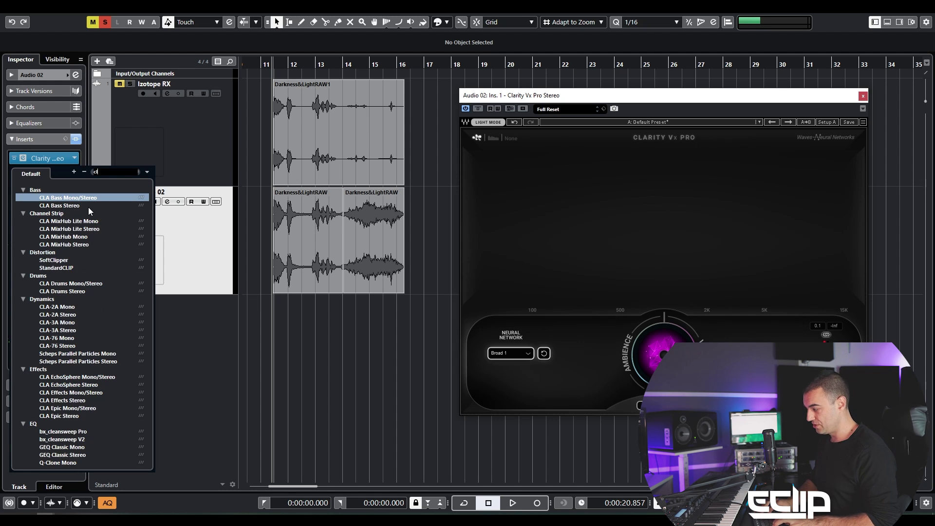
type("arity")
left_click(47, 224)
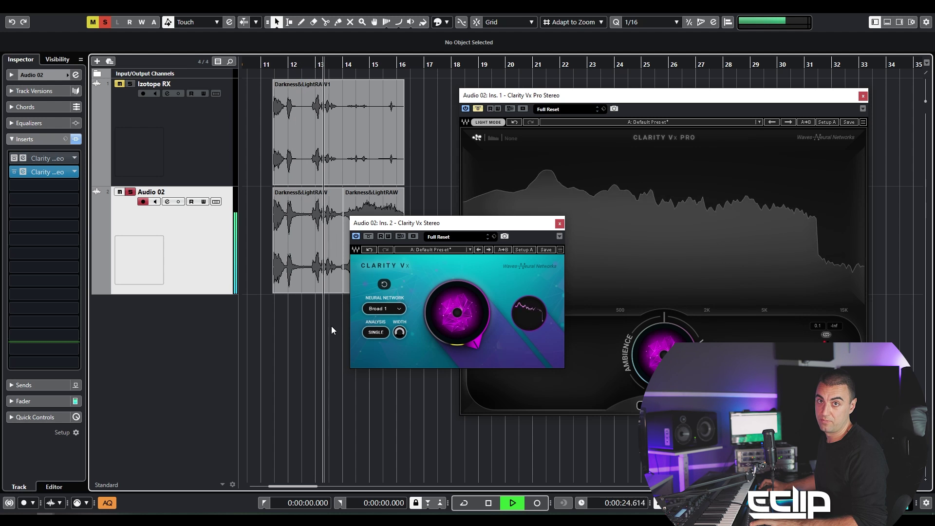
Step: Compare the Clarity Vx and Clarity Vx Pro windows side by side, stop playback, and close both plug-in windows
left_click_drag(448, 227, 245, 92)
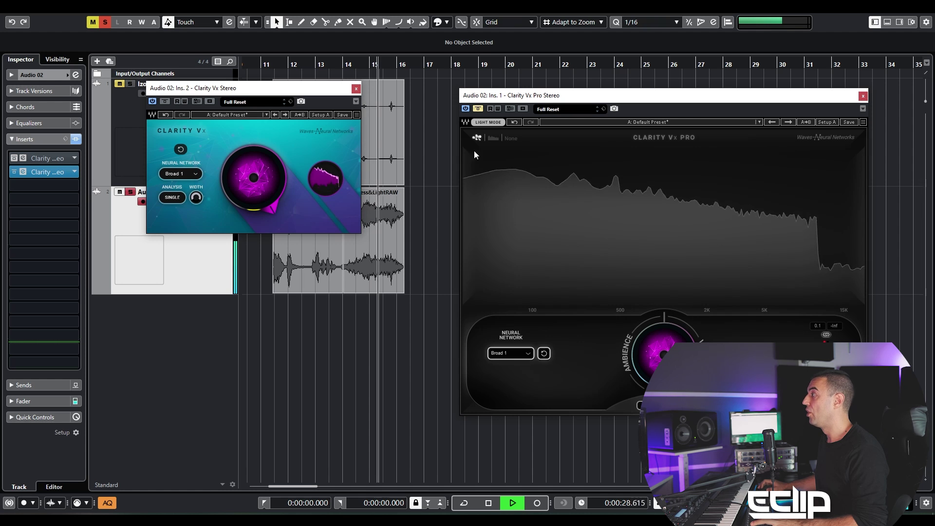
key("space")
left_click(488, 123)
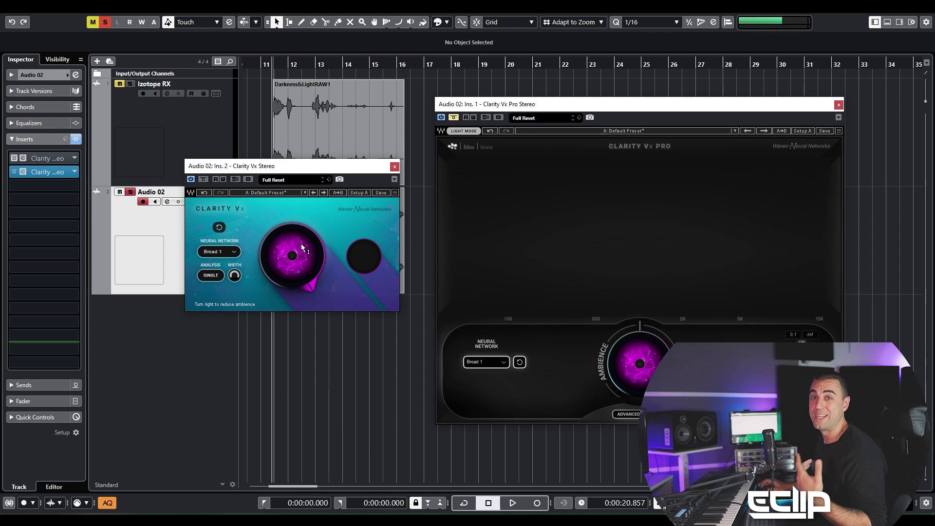
left_click(396, 167)
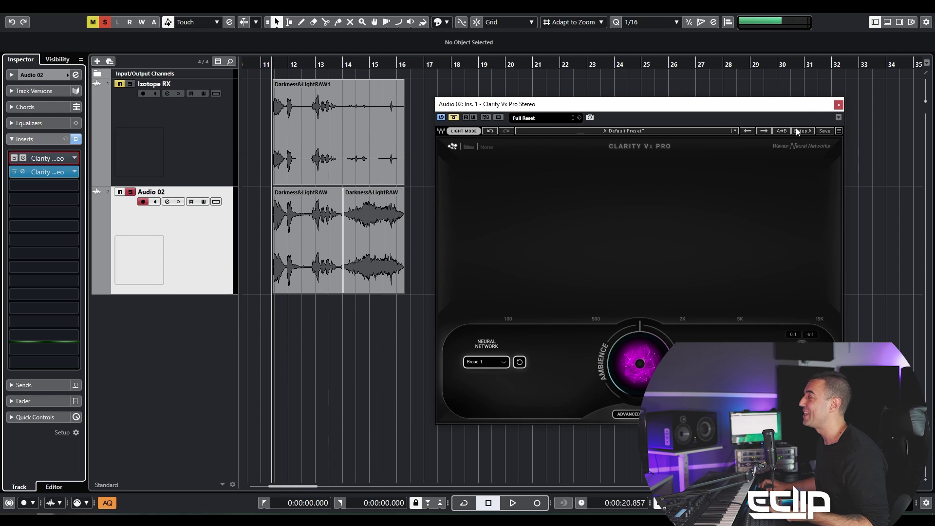
left_click(839, 105)
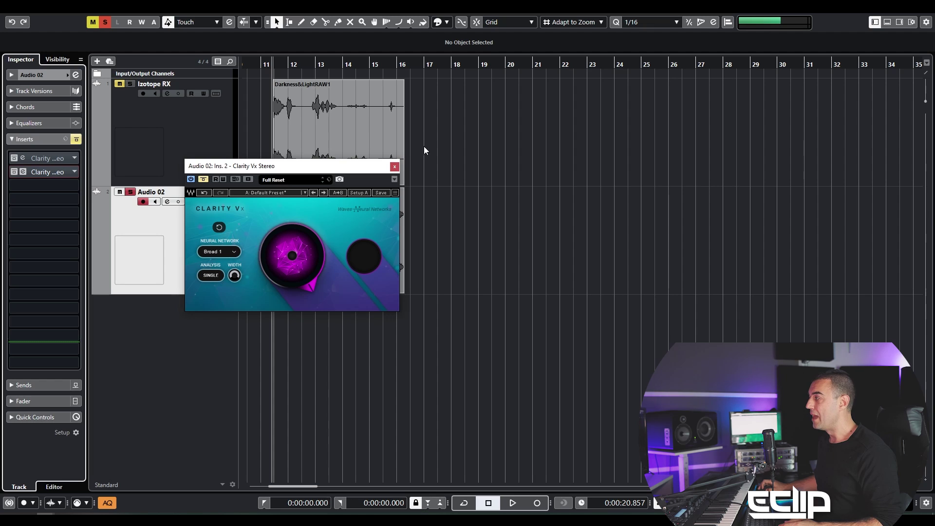
left_click(394, 167)
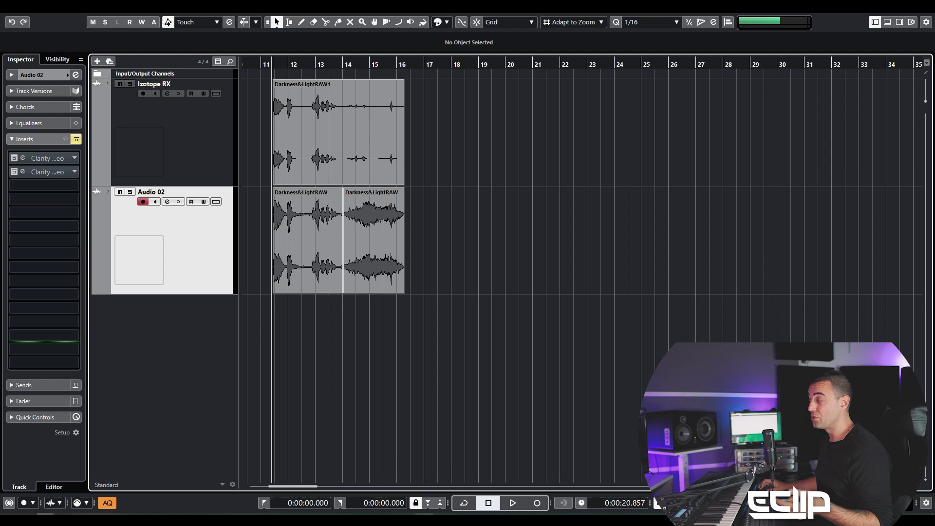
Step: Switch to iZotope RX 8 Advanced Audio Editor and look through its full list of repair and utility modules
mouse_move(423, 524)
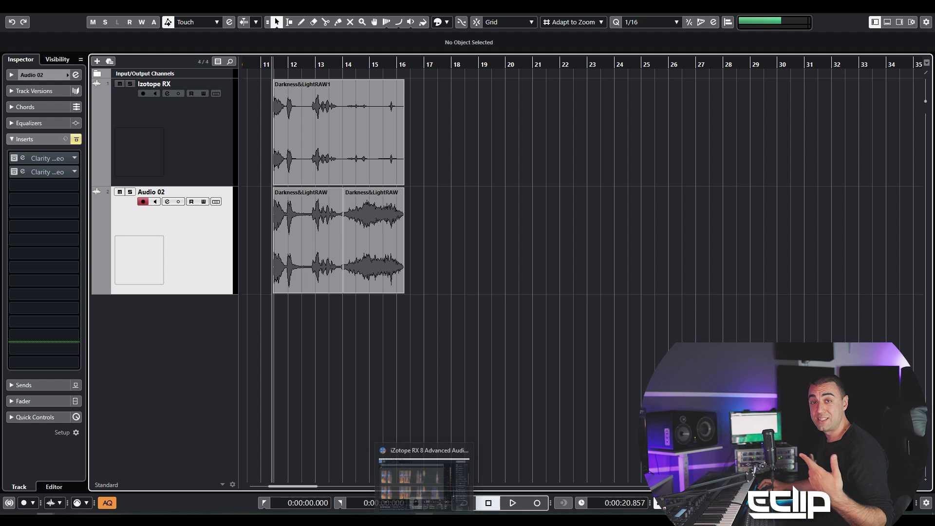
left_click(423, 482)
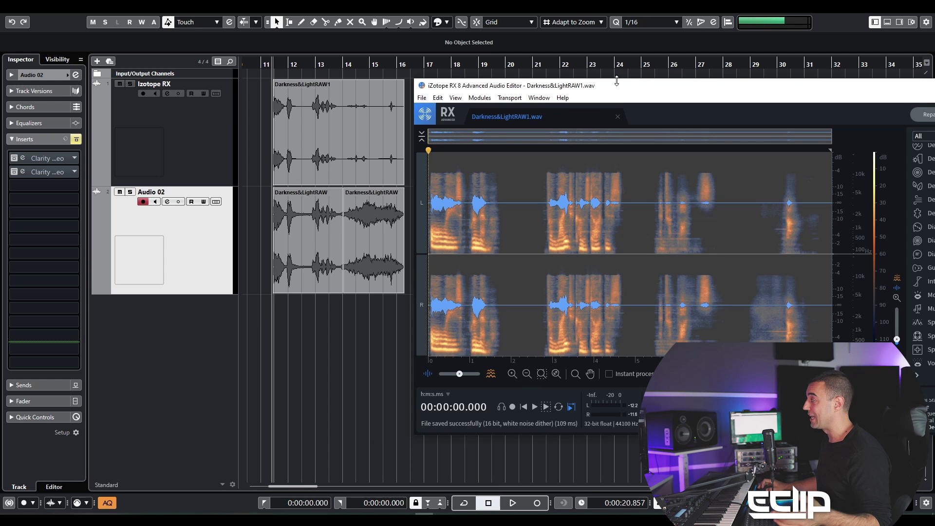
left_click_drag(617, 81, 373, 69)
scroll(694, 229, "down", 3)
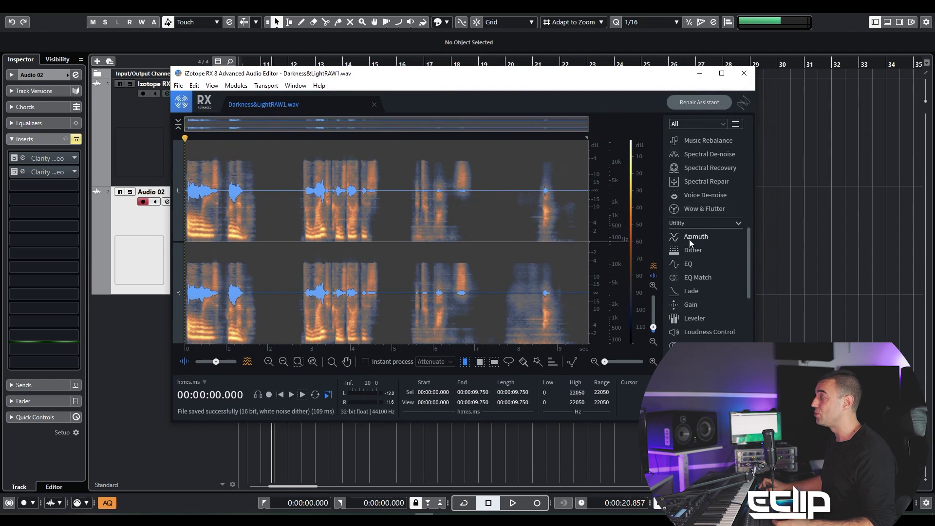
scroll(689, 205, "up", 8)
scroll(687, 146, "down", 7)
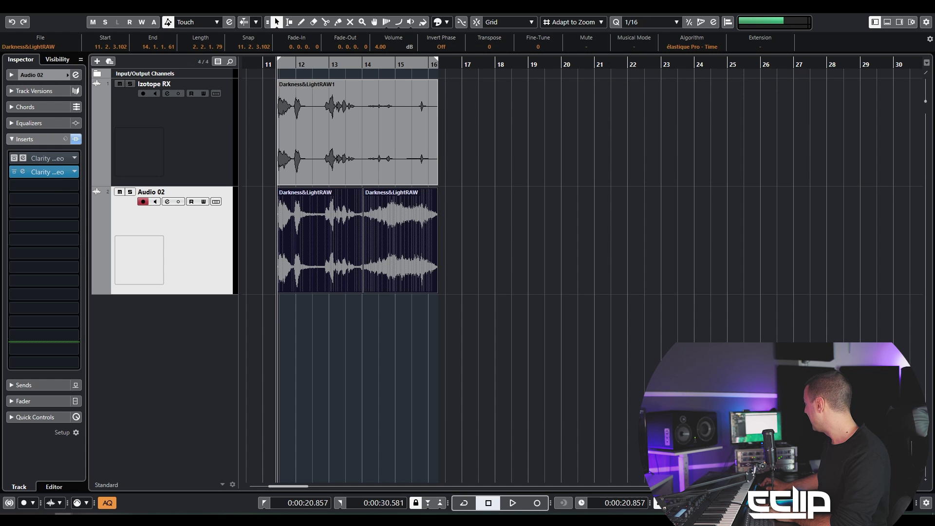
Step: Import the Can Silence Actually Drive You Crazy_ recording as a new track, copying it to the project folder, and locate to its start
left_click_drag(283, 301, 284, 303)
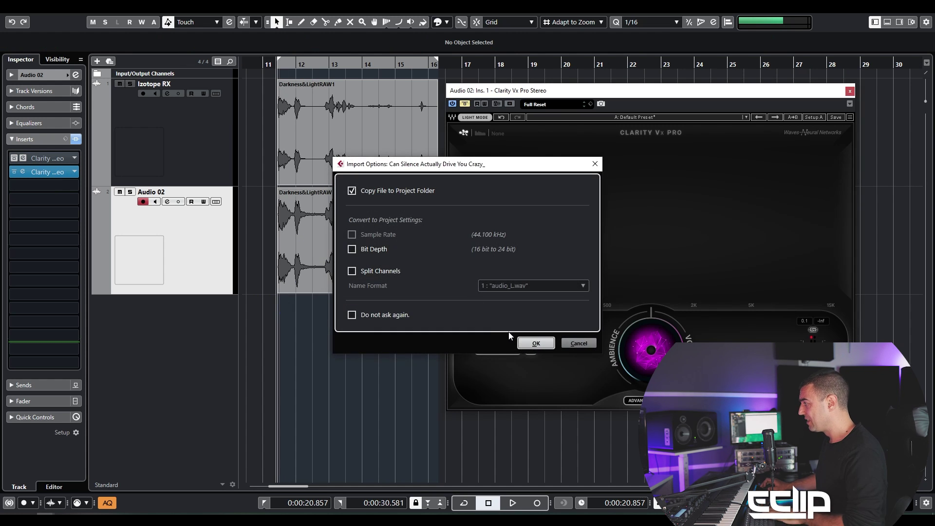
left_click(536, 343)
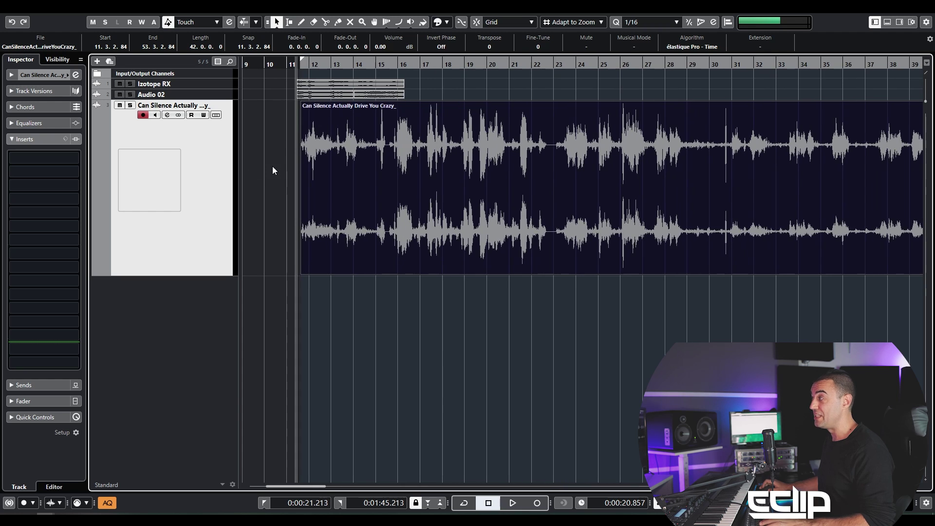
key("l")
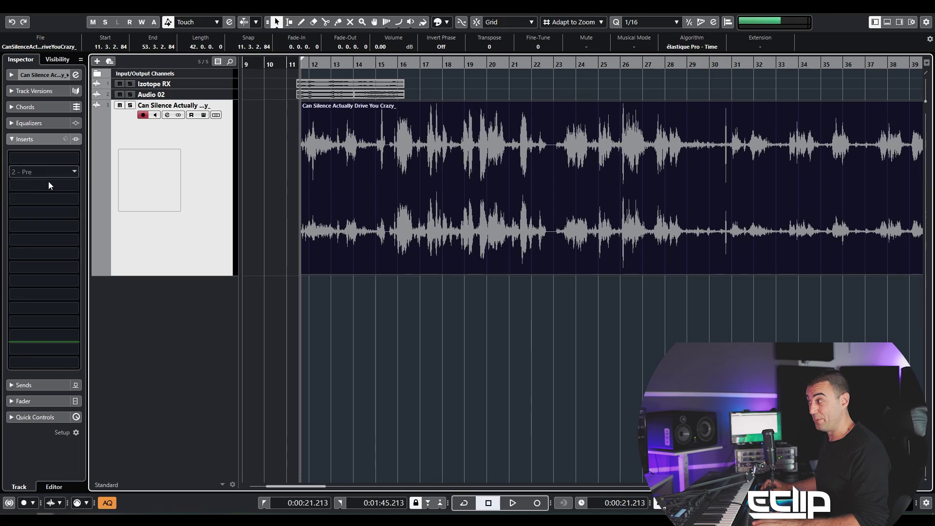
Step: Start playing the imported recording and mute the Izotope RX and Audio 02 tracks
key("space")
left_click(45, 158)
left_click(261, 218)
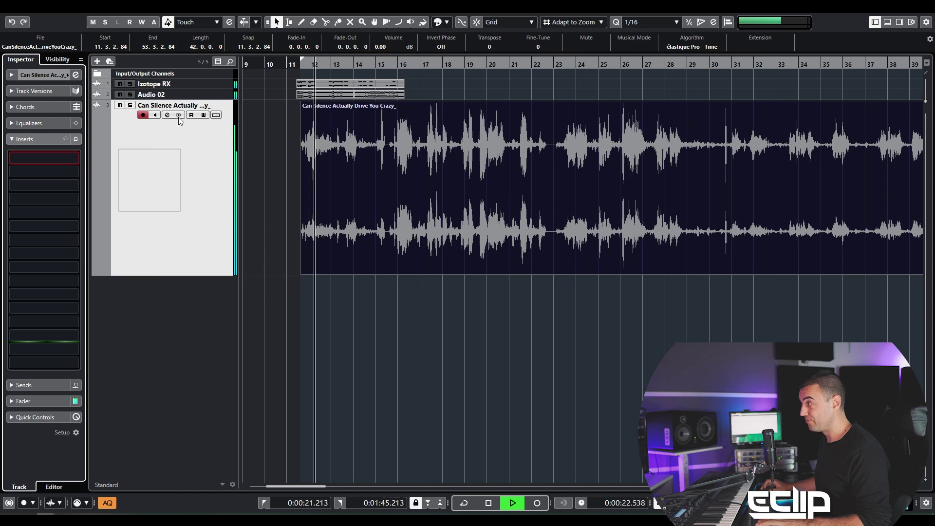
left_click(119, 94)
left_click(119, 83)
left_click(276, 221)
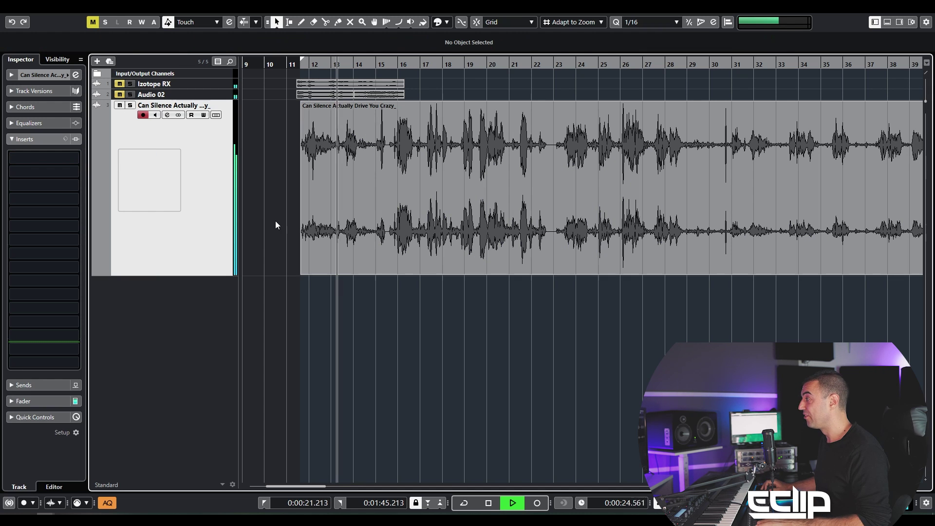
left_click(24, 170)
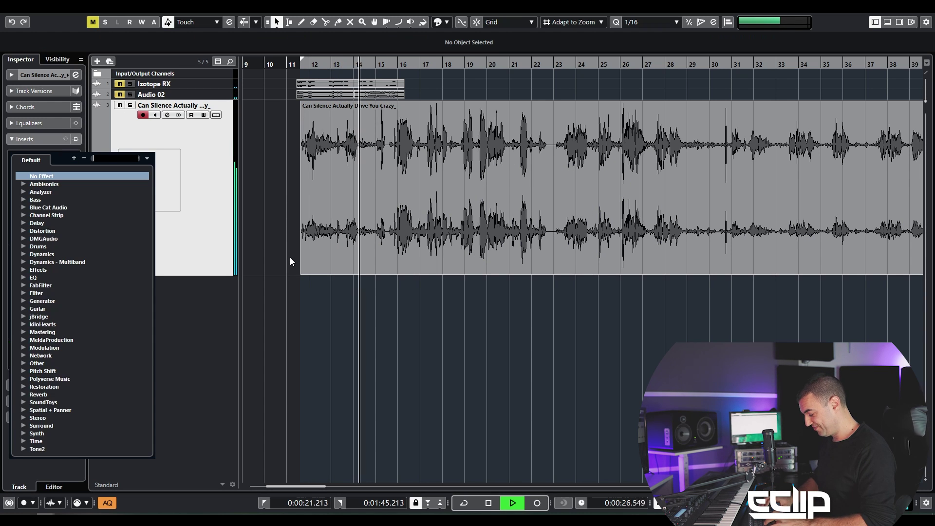
type("clarity3")
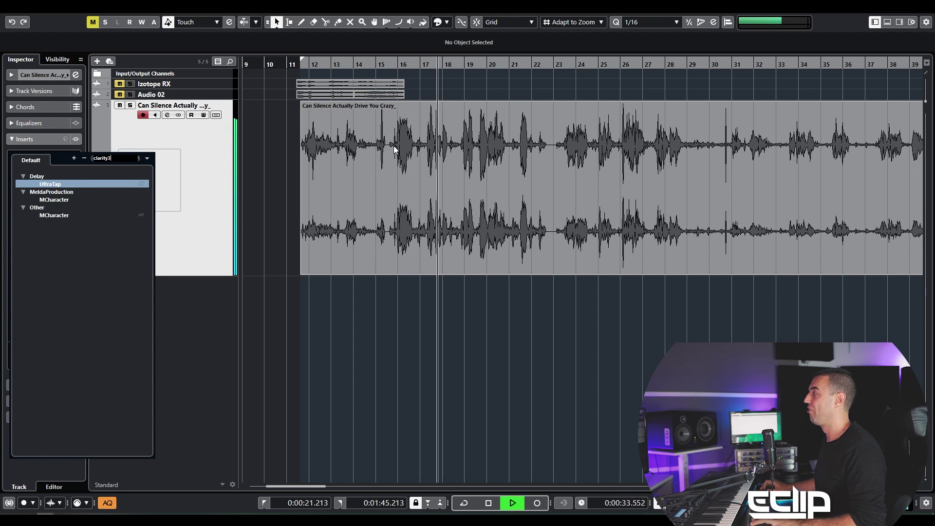
key("Escape")
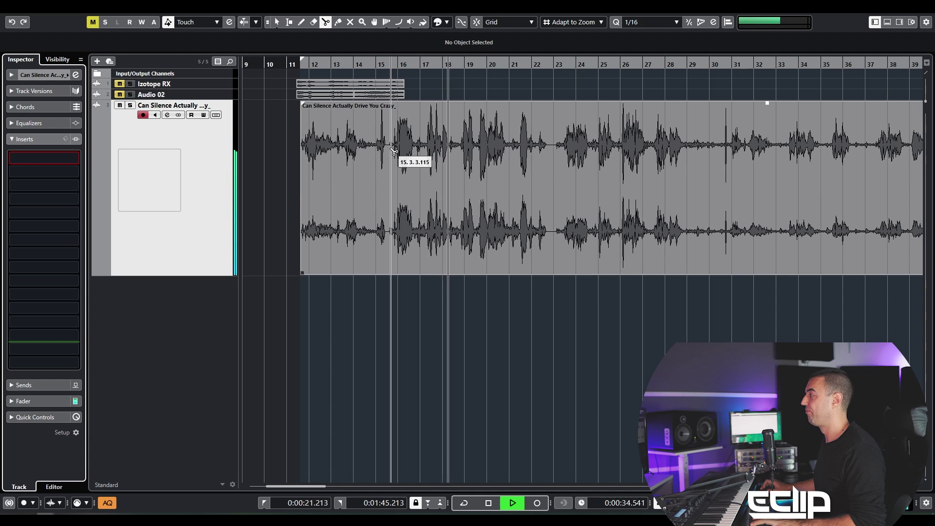
Step: Split the recording at about 15.3.3 and 21.2.2, and set the locators around the middle section
left_click(395, 155)
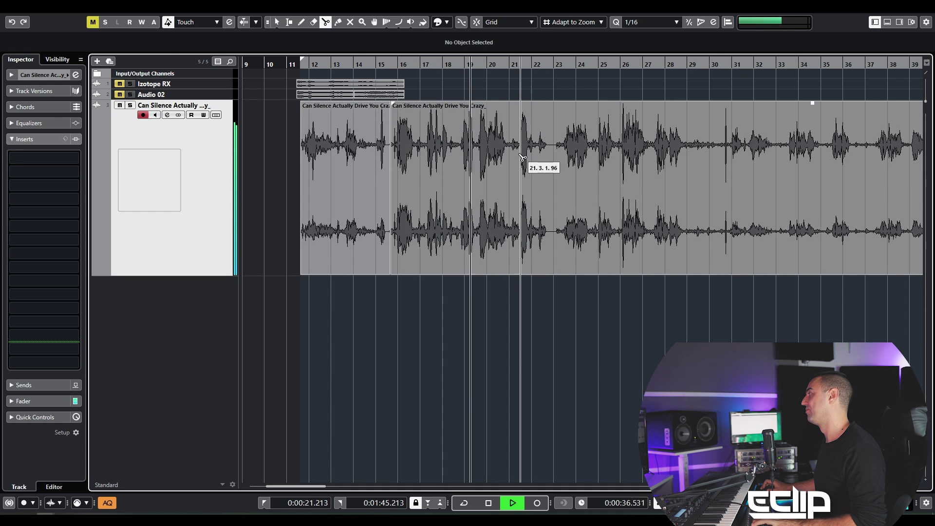
left_click(521, 157)
key("1")
left_click(489, 156)
key("p")
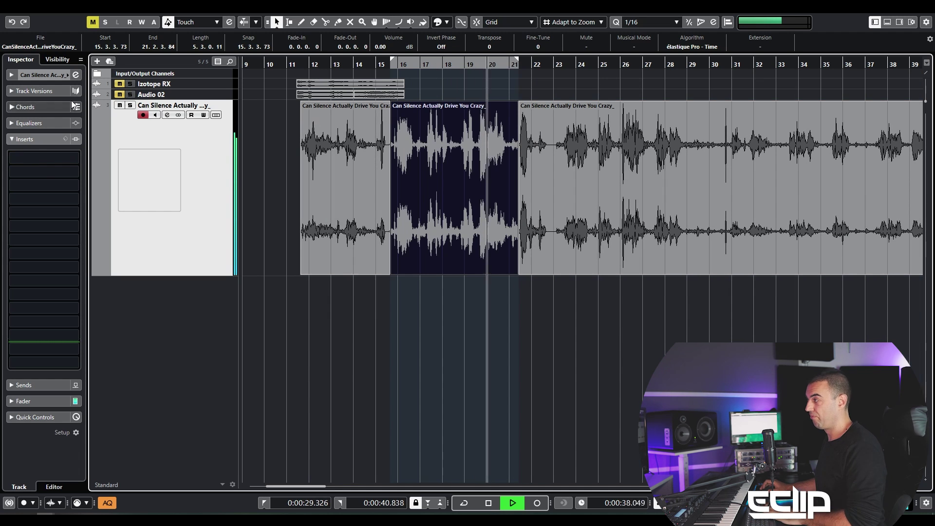
Step: Add Clarity Vx Pro Stereo to the recording track's first insert slot
left_click(46, 158)
type("clarity")
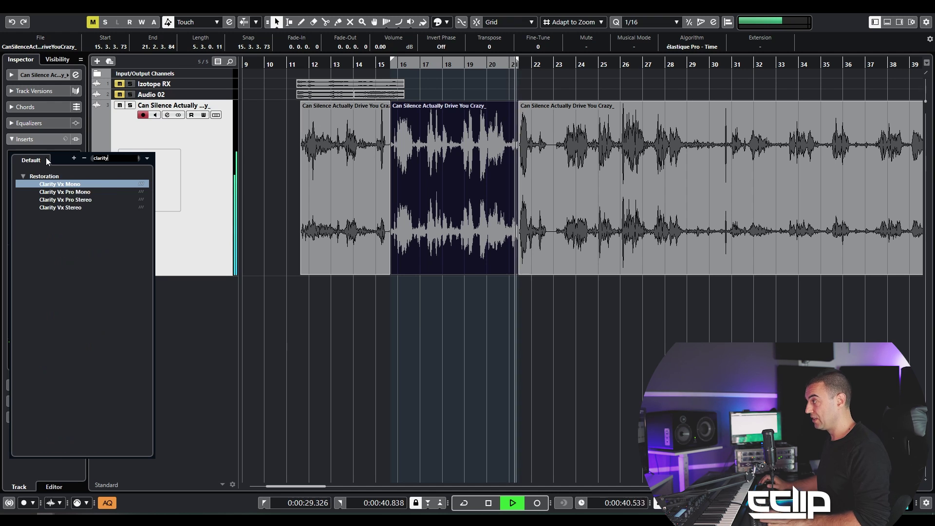
left_click(80, 200)
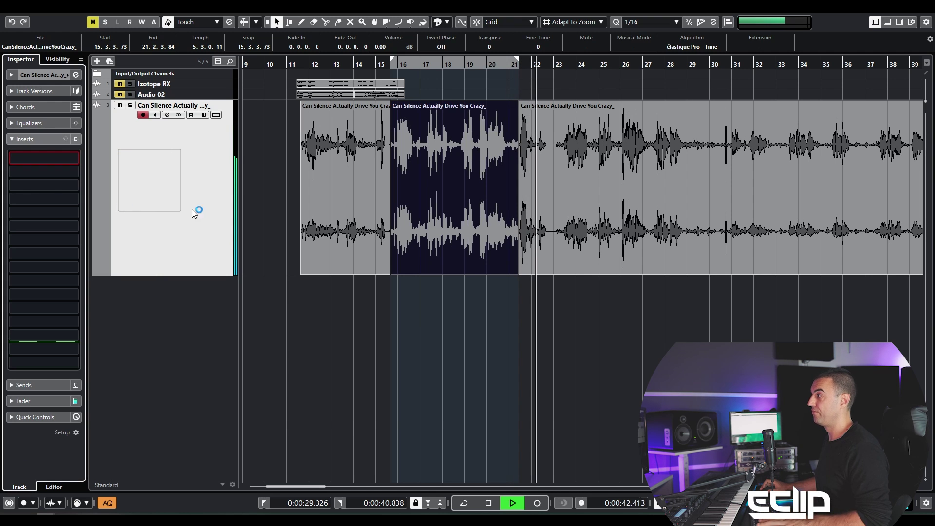
Step: Stop playback, extend the locator range to 0:00:43.332, and turn on cycle playback from its start
key("space")
left_click(547, 69, "alt")
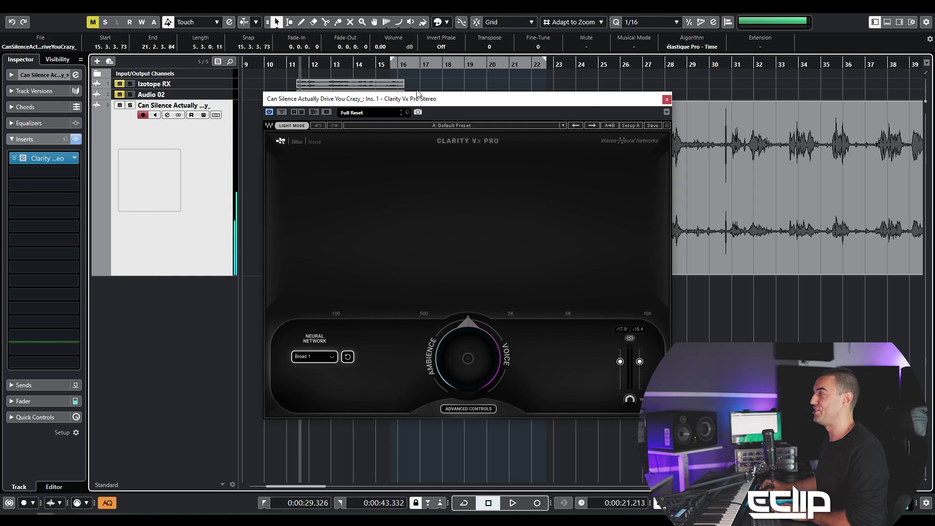
key("KP_Divide")
key("KP_1")
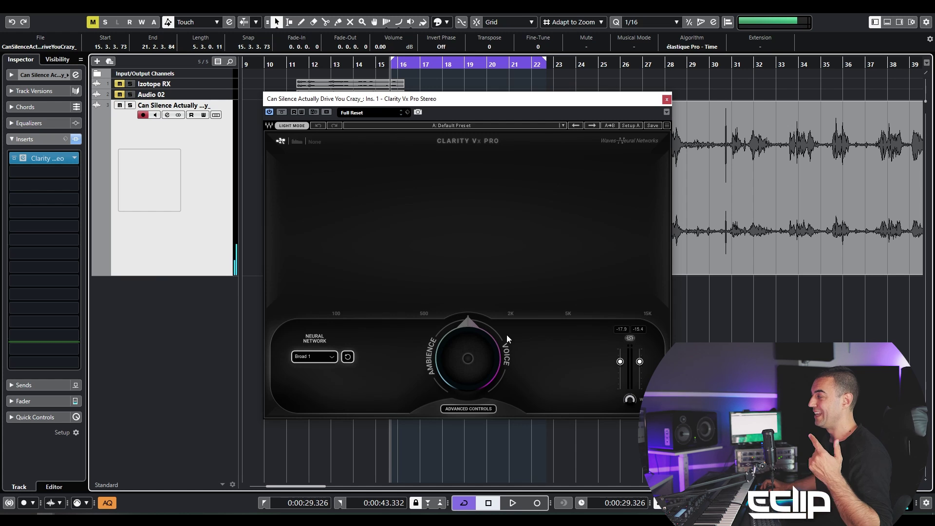
Step: Set Clarity Vx Pro to 100.0 ambience reduction and audition the loop with its window moved off the clips
left_click_drag(471, 323, 473, 283)
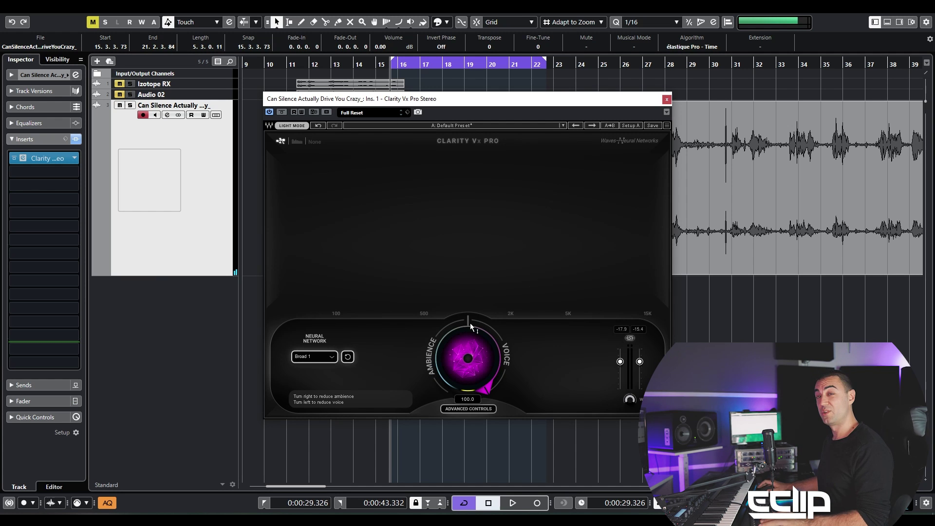
key("space")
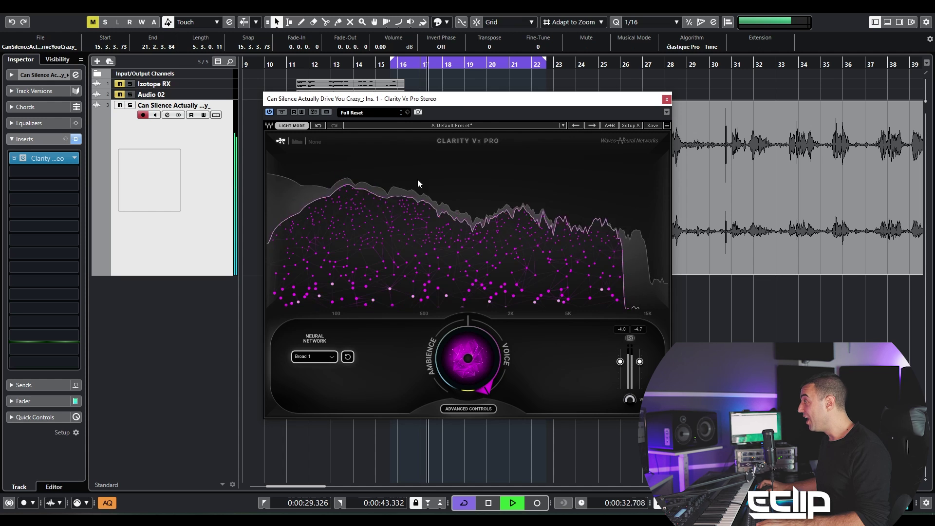
left_click_drag(439, 102, 705, 127)
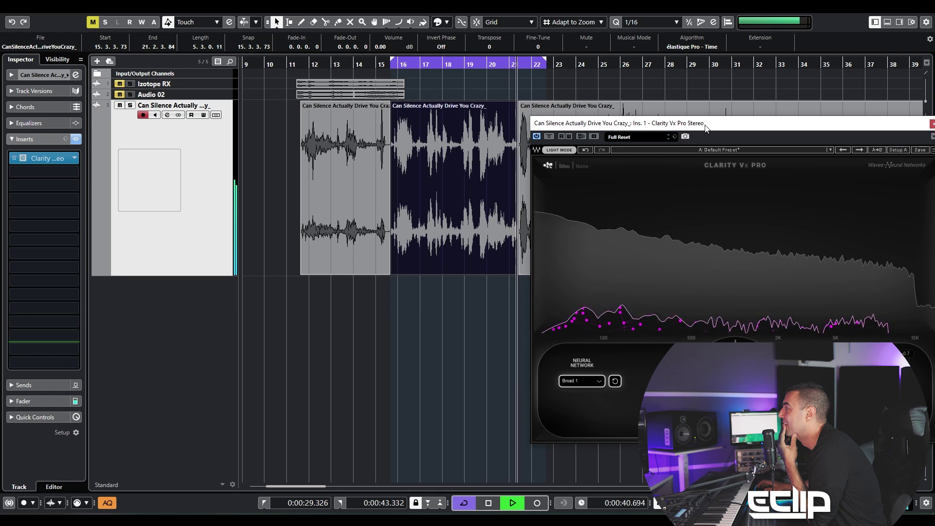
left_click_drag(653, 123, 707, 127)
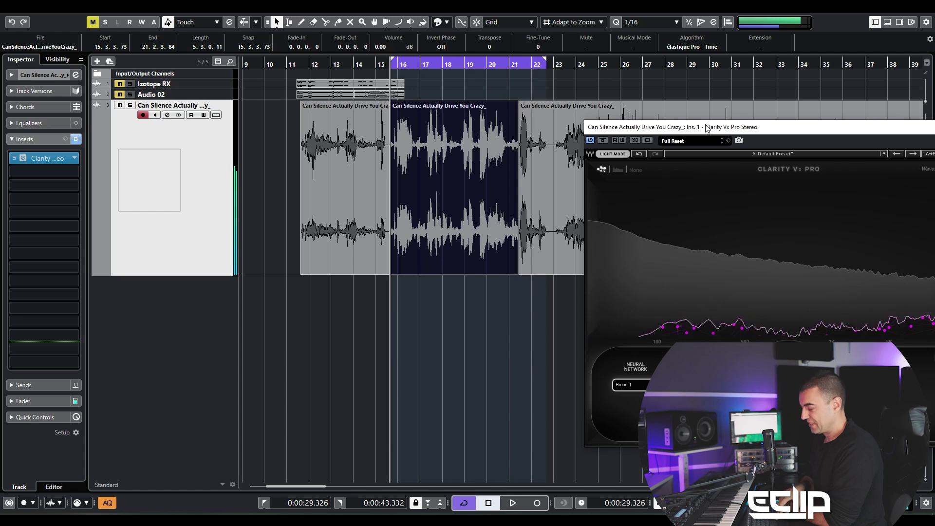
key("space")
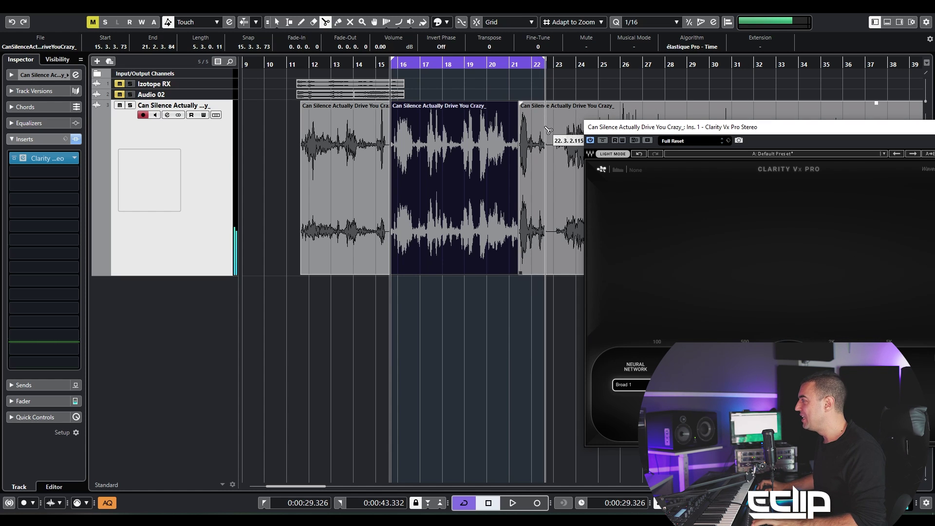
Step: Split the recording at 22.3.2.115 and render the two clips inside the loop range in place to a new track
left_click(545, 130)
key("1")
left_click(528, 136, "shift")
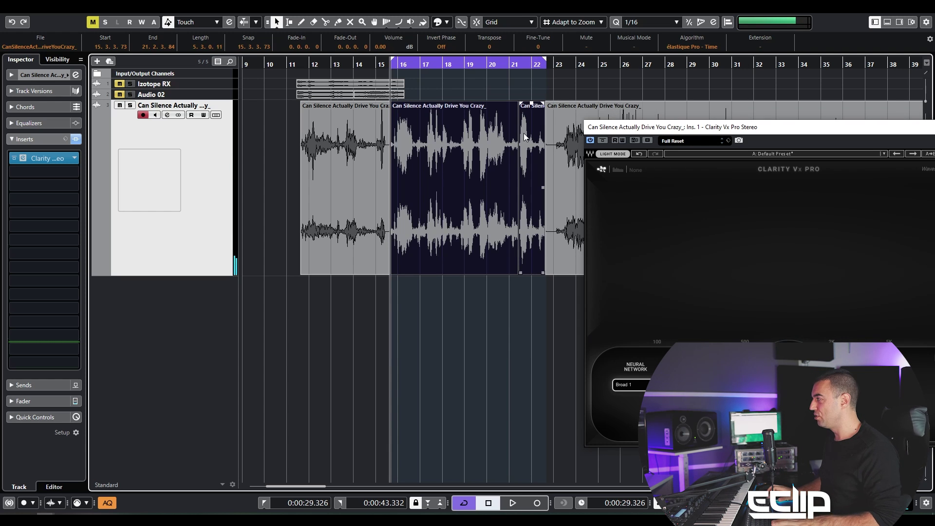
key("alt+shift+r")
key("Return")
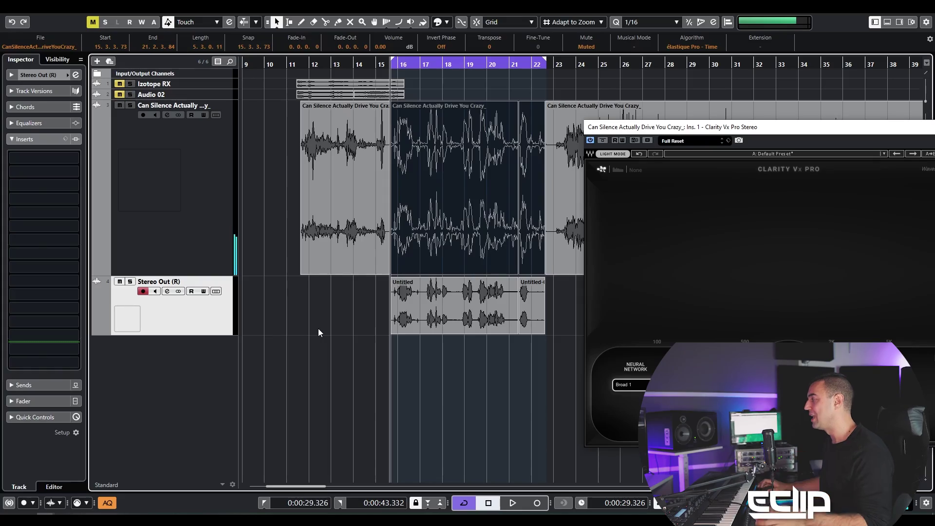
Step: Glue the two rendered clips on Stereo Out (R) and bounce them into one, and close Clarity Vx Pro
left_click_drag(355, 309, 602, 327)
key("4")
left_click(482, 293)
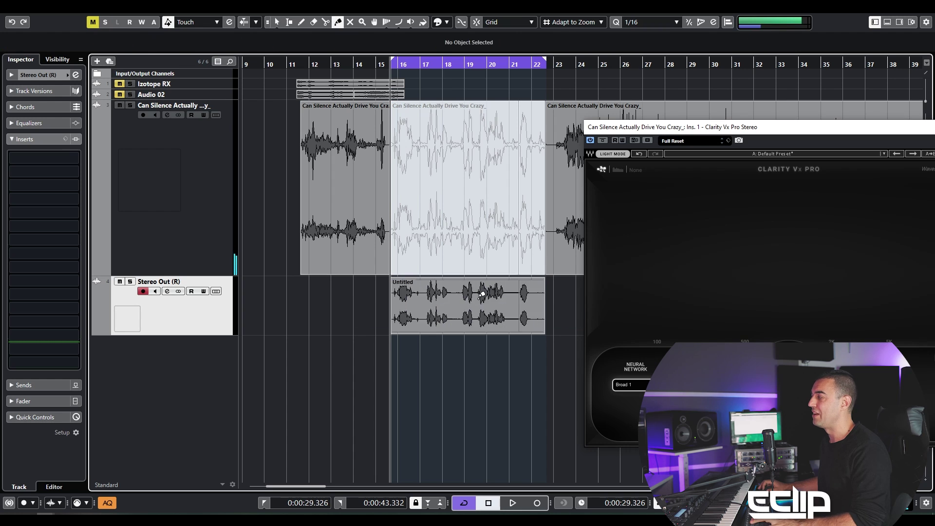
key("1")
left_click(481, 298)
key("ctrl+b")
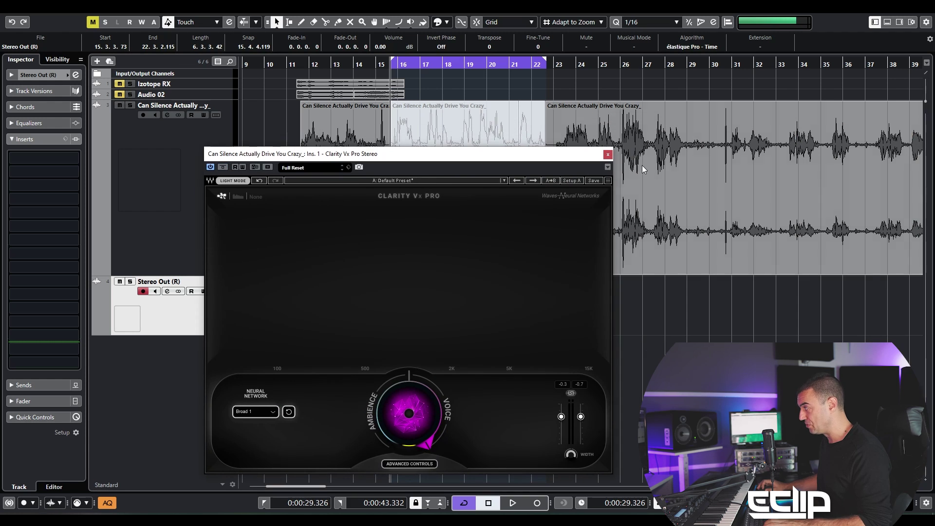
left_click(608, 154)
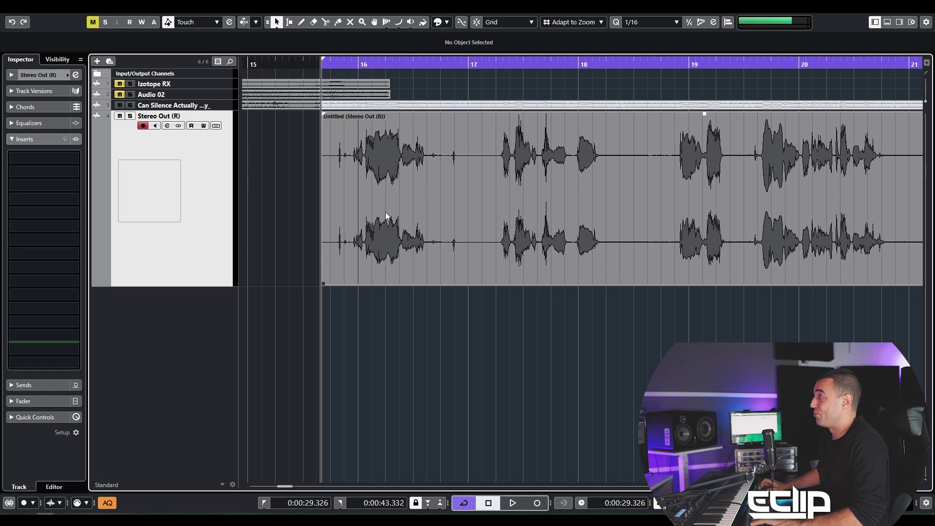
Step: Trim the rendered clip's start to 15.4.2.99 and cut out the leftover noises between 16.3 and bar 17
key("3")
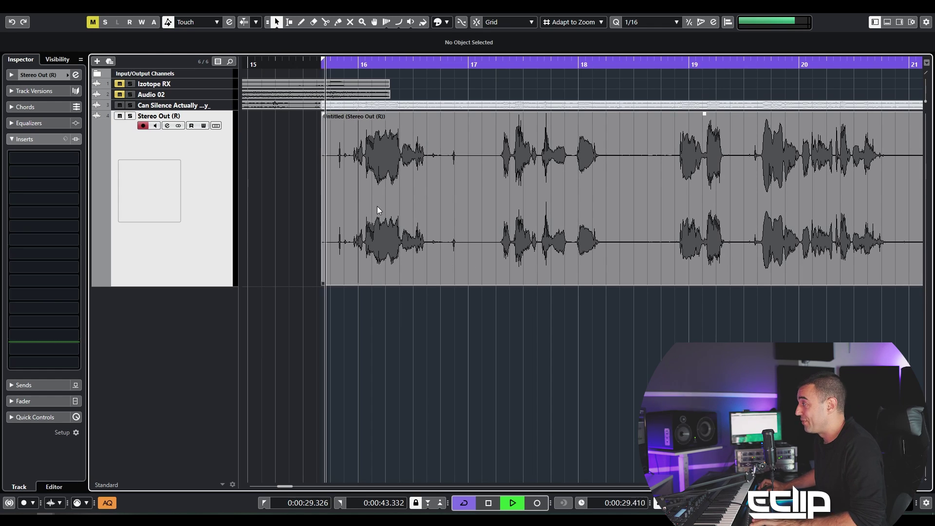
left_click(453, 173)
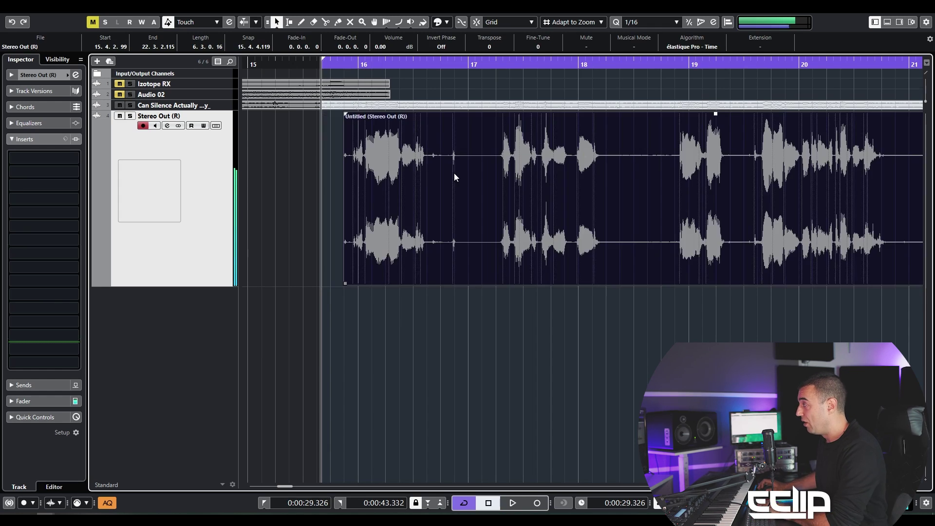
key("h")
key("3")
left_click(545, 167)
key("1")
left_click(511, 170)
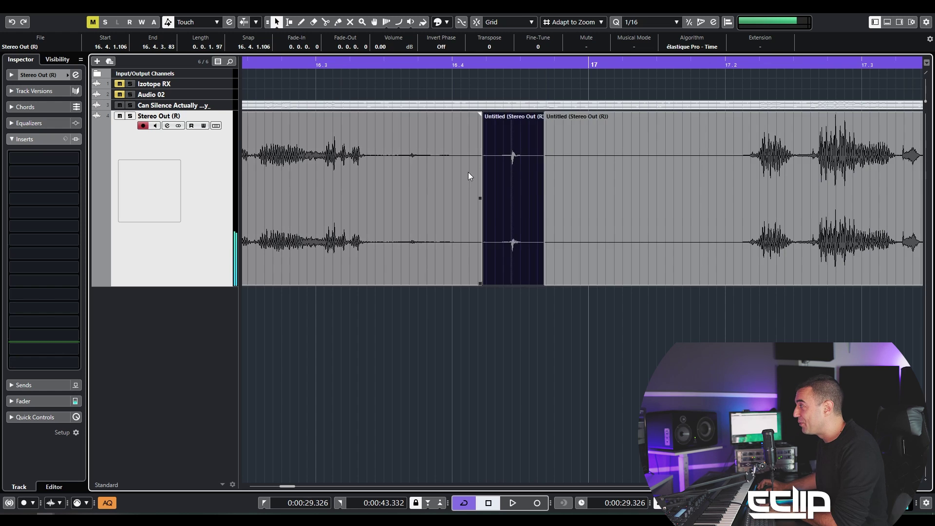
key("Delete")
left_click(412, 167)
key("Delete")
Step: Play the cleaned clips and examine the gaps between phrases up to bar 22 for leftover noises
key("space")
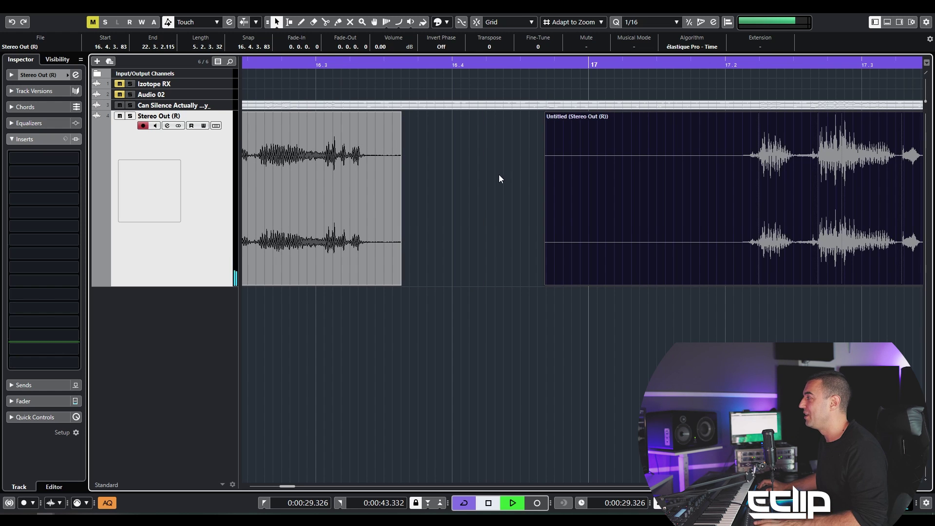
key("g")
key("g")
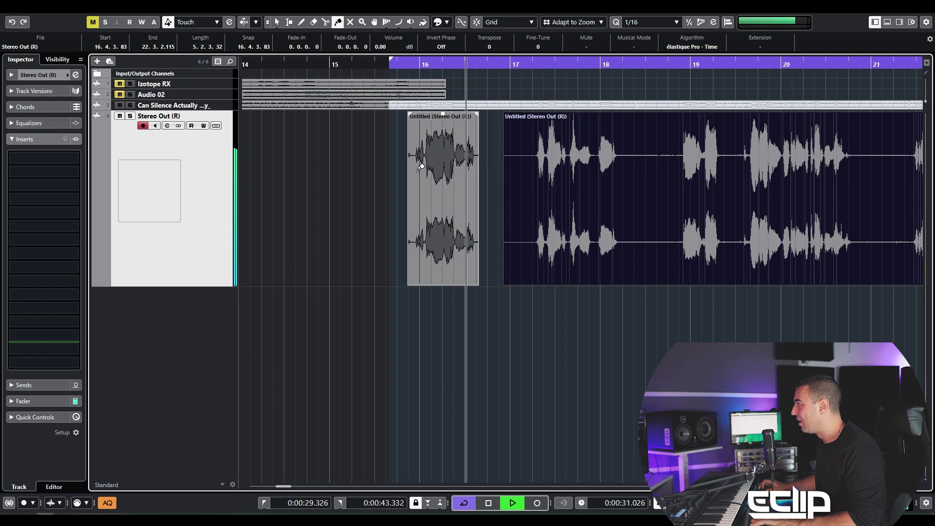
key("g")
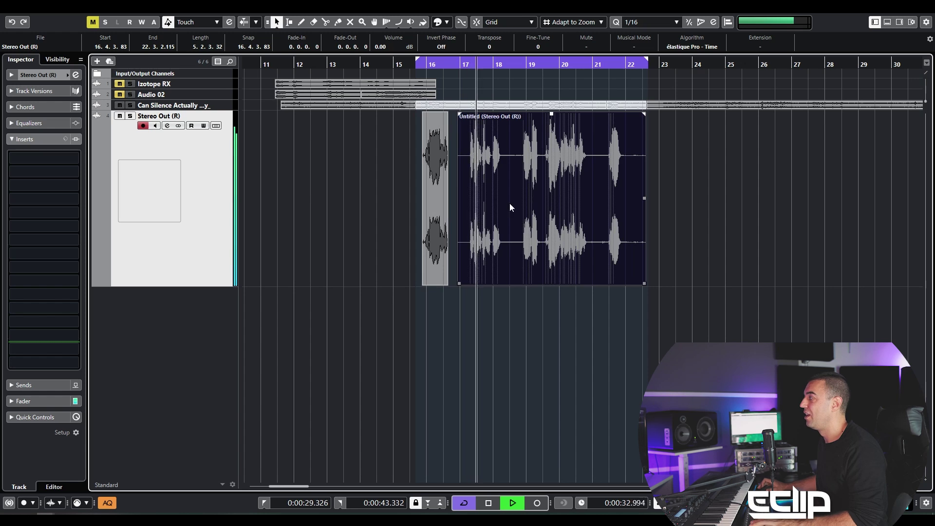
key("h")
key("h")
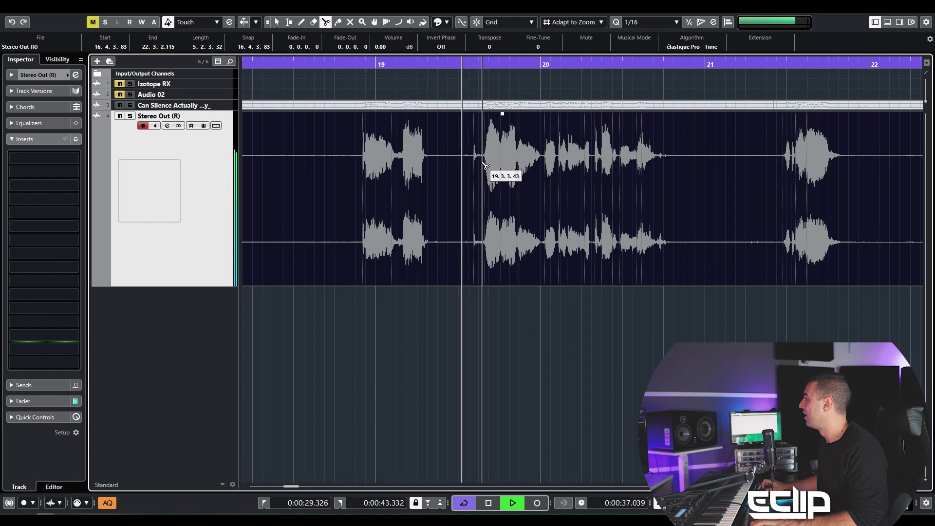
key("g")
key("g")
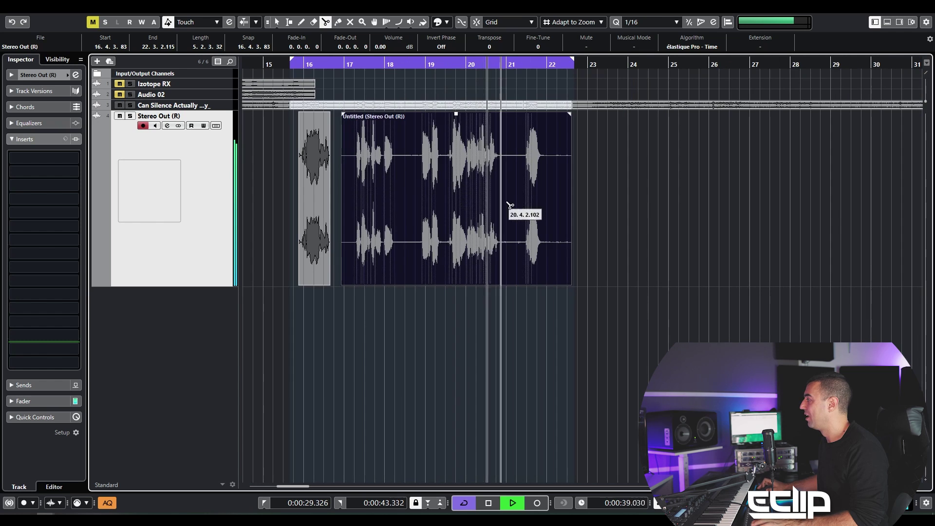
Step: Combine the cleaned clips into one audio part, open the Stereo Out (R) channel settings, and stop playback
key("1")
left_click_drag(686, 196, 238, 170)
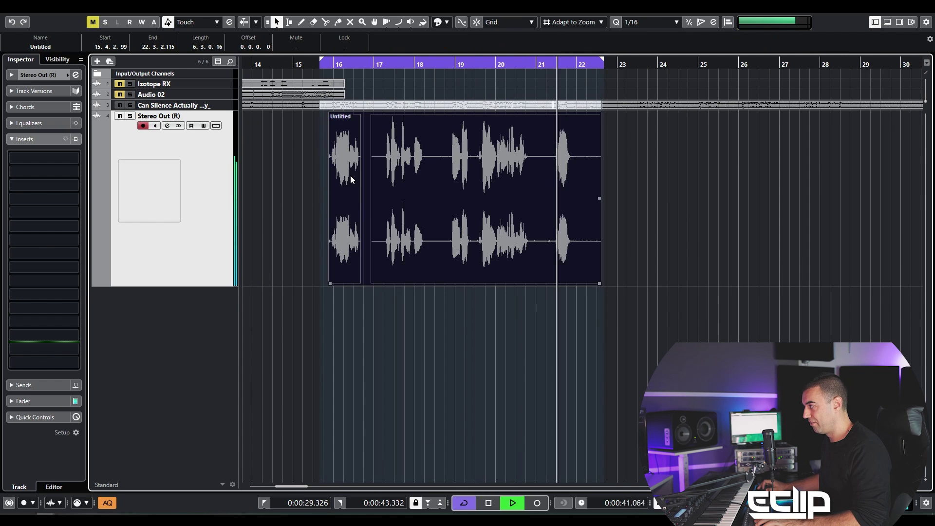
key("e")
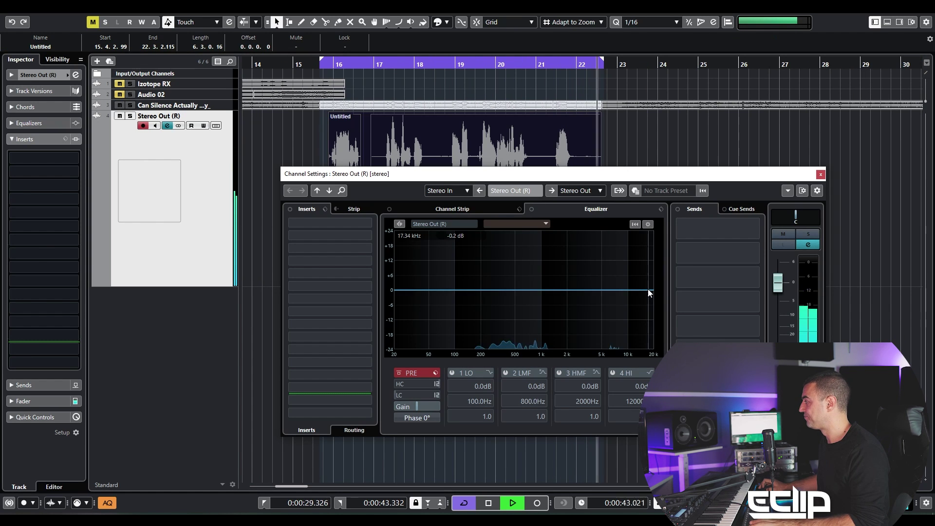
key("space")
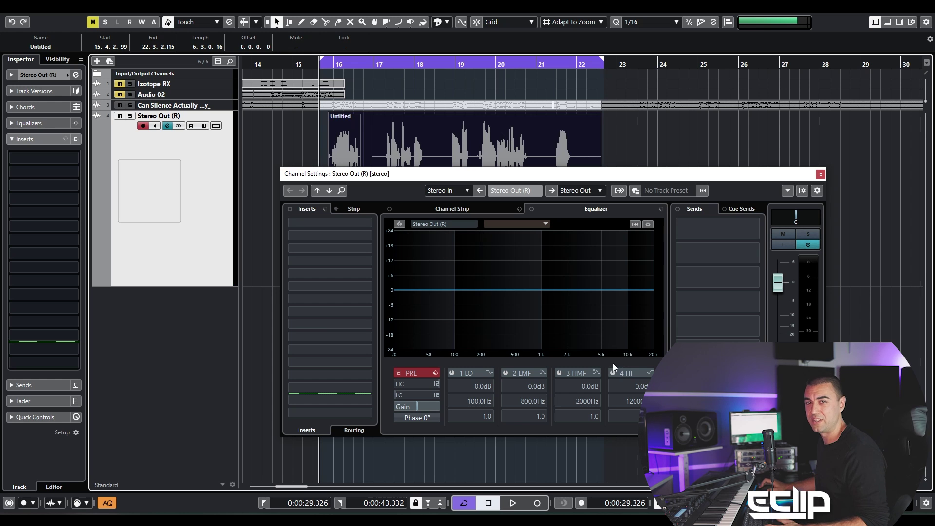
Step: Boost the high shelf of the Stereo Out (R) equalizer by about 9 dB from around 3.3 kHz
left_click_drag(578, 268, 586, 267)
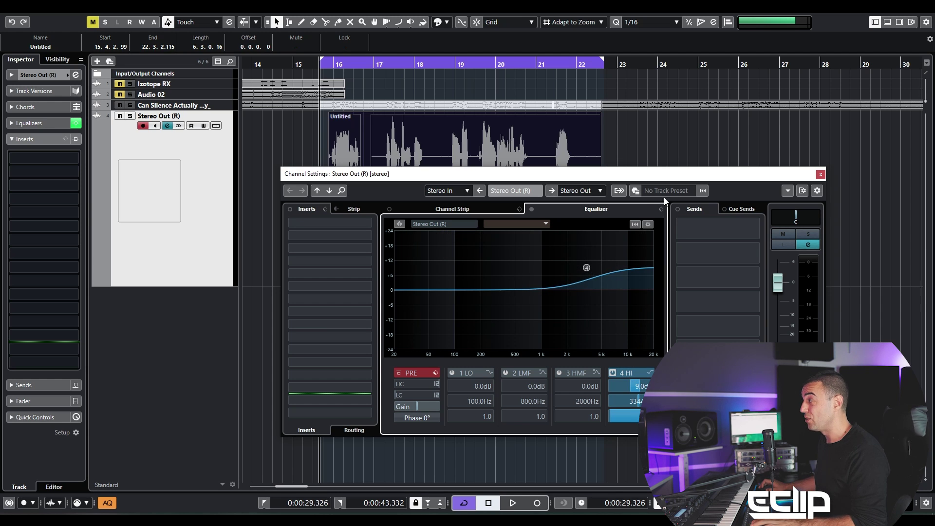
Step: Open Clarity Vx Pro on the Can Silence Actually track, show its advanced controls, and raise the third crossover to about 9533 Hz
left_click(213, 106)
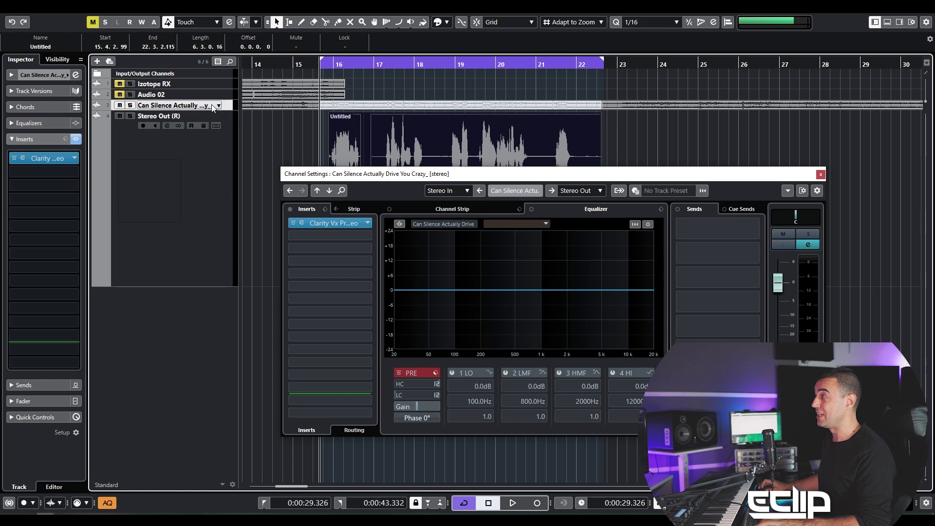
left_click(31, 159)
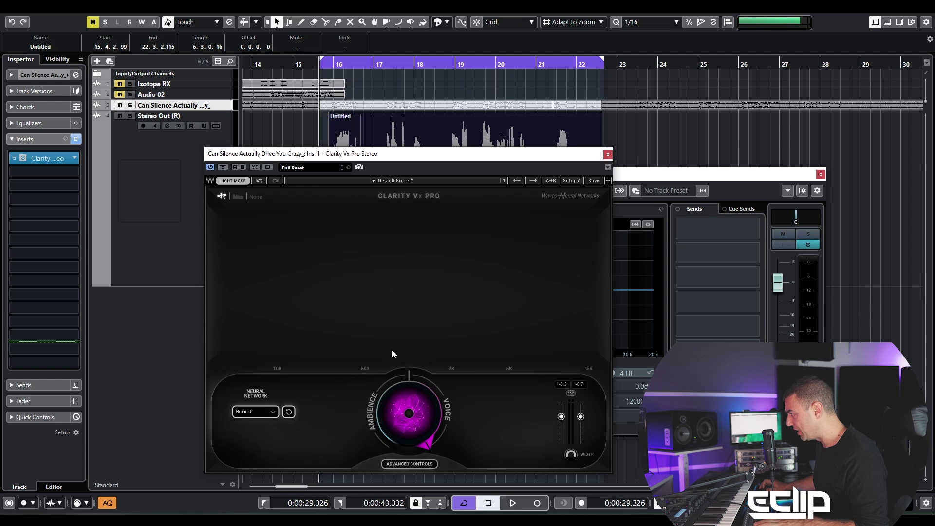
left_click(408, 463)
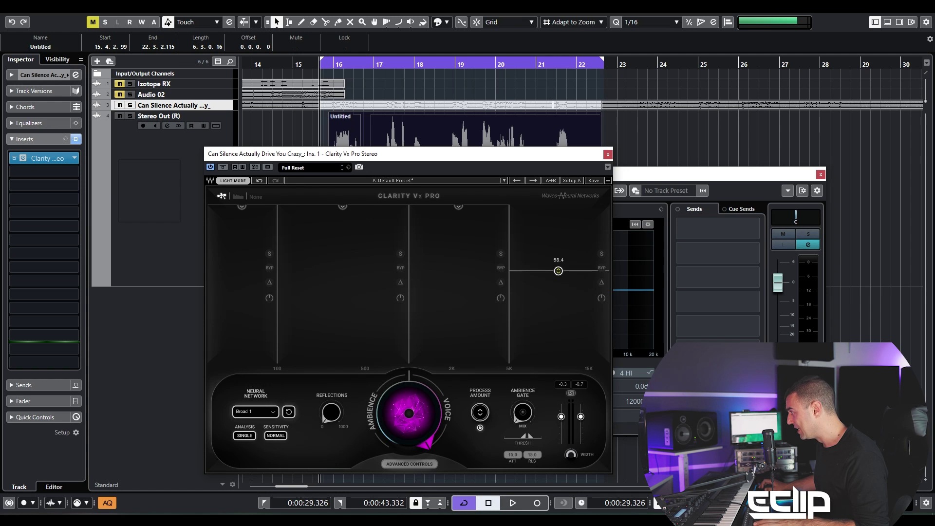
left_click_drag(511, 285, 560, 280)
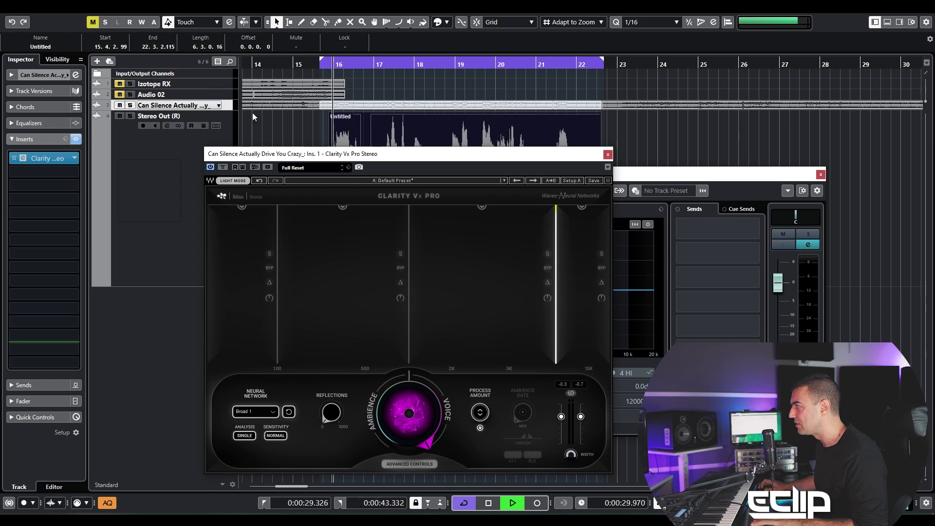
Step: Unmute the noisy source clip between bars 15 and 21 and solo the Can Silence Actually track
left_click(376, 102)
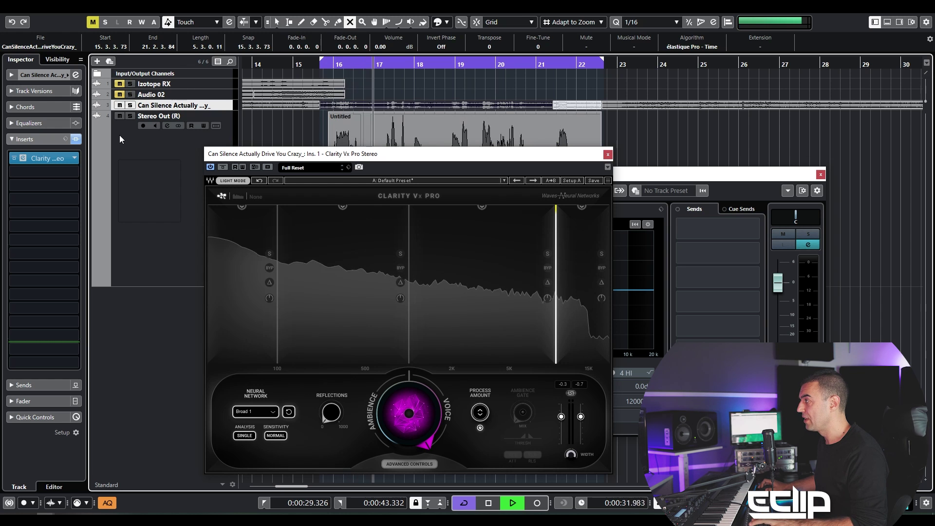
left_click(130, 105)
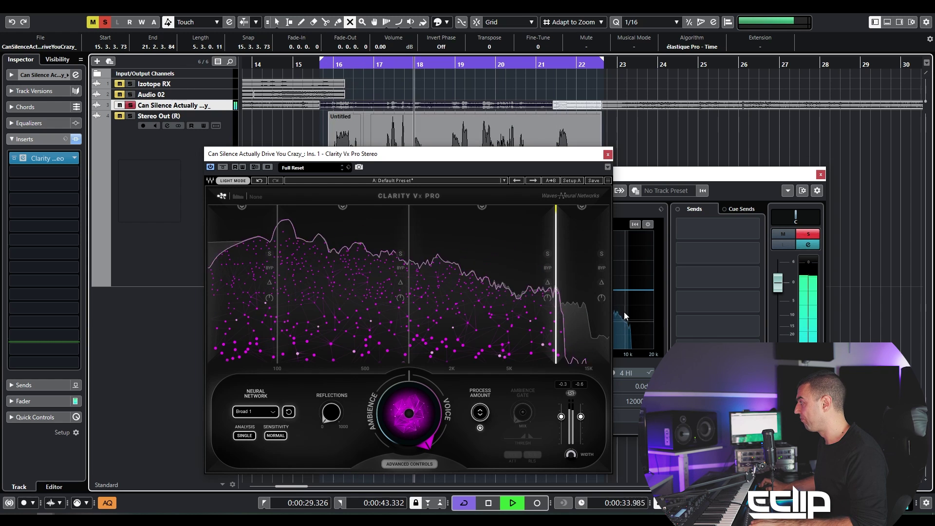
Step: Set band 4's process amount to about 20 percent and lower the third crossover slightly, auditioning the soloed track
mouse_move(574, 231)
left_click_drag(574, 227, 581, 334)
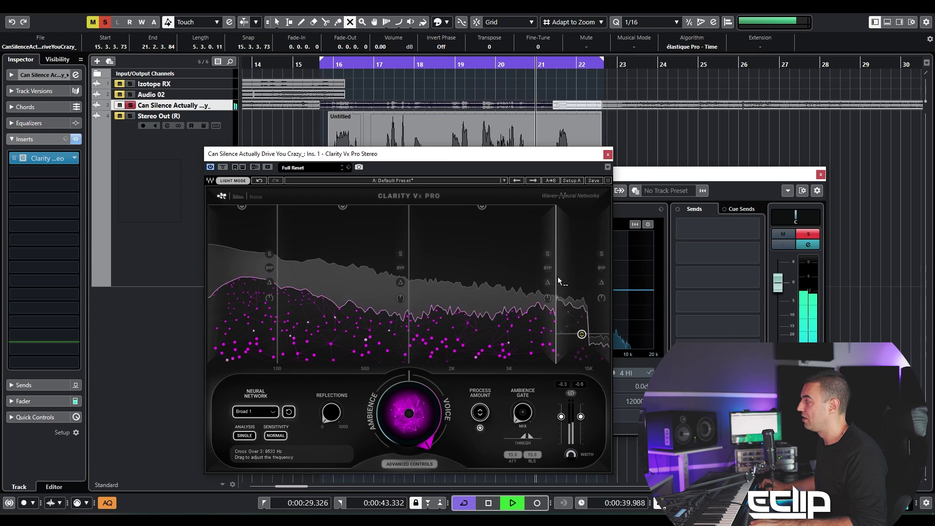
left_click_drag(559, 281, 549, 283)
key("space")
key("space")
left_click_drag(579, 330, 579, 333)
key("space")
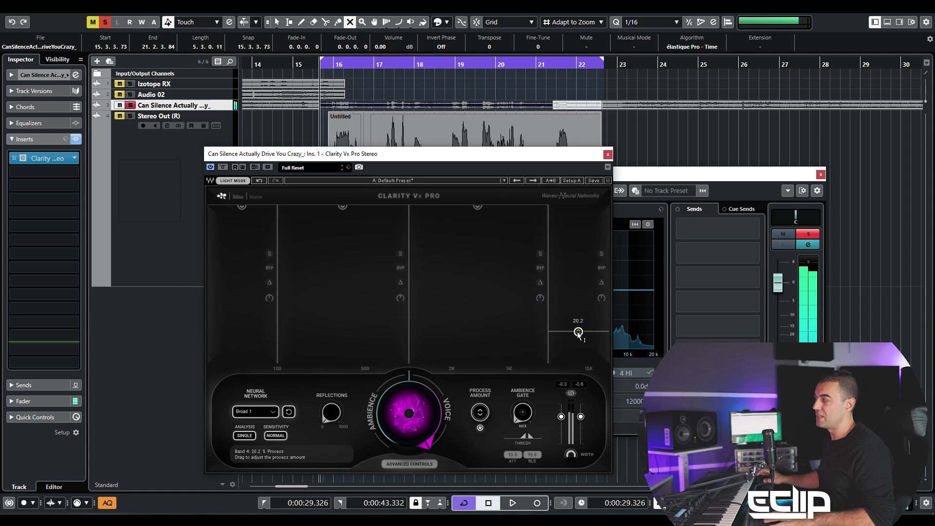
Step: Close Clarity Vx Pro and add a 0.8 dB high shelf at 5.84 kHz to the Can Silence Actually track's equalizer
left_click(608, 154)
left_click(607, 288)
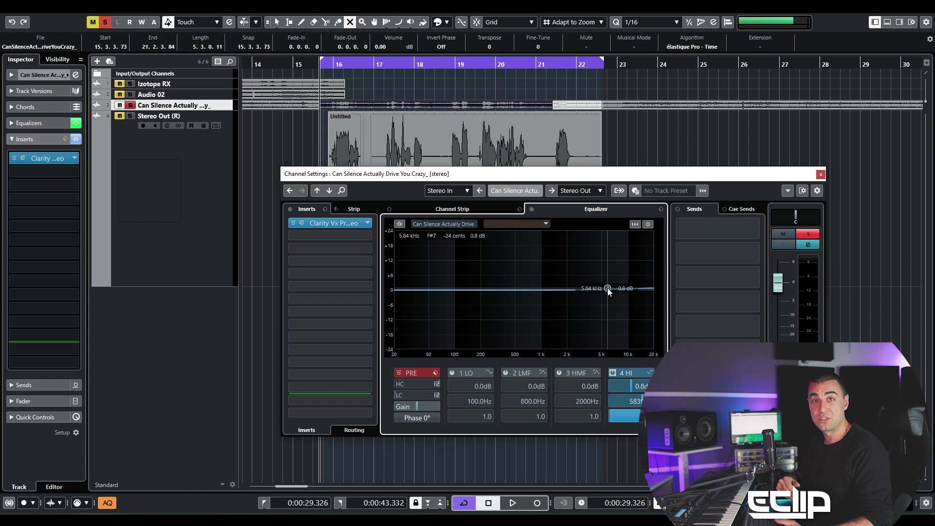